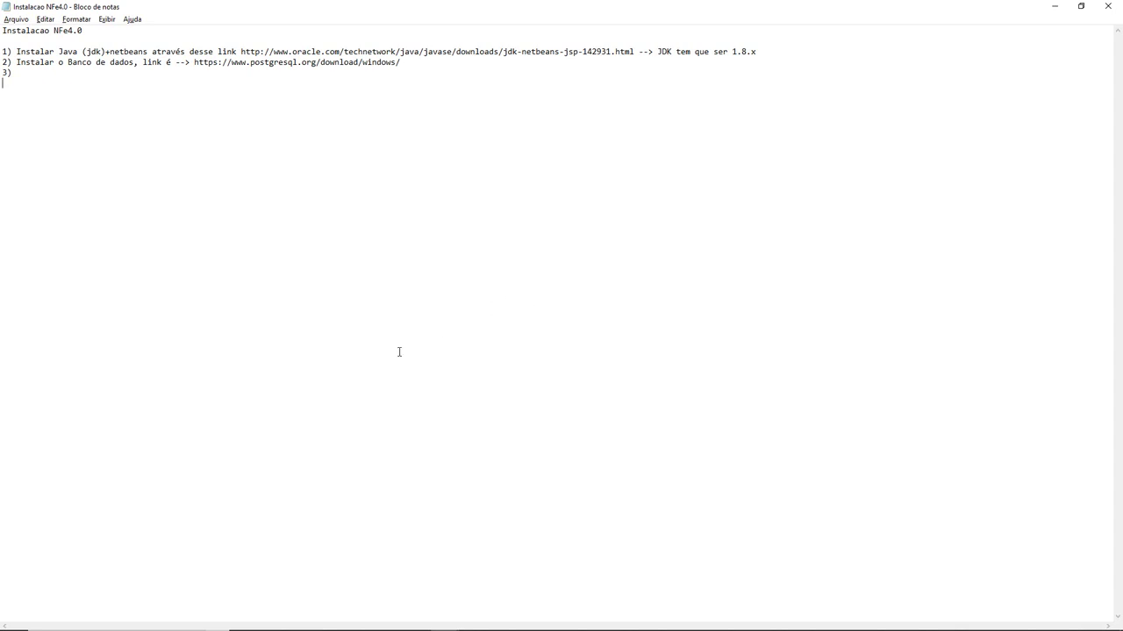
Complete item 3 of the installation notes with "Implantar o sistema NFe"
left_click(19, 73)
type("Implantar o sistema NFe")
key("alt+Tab")
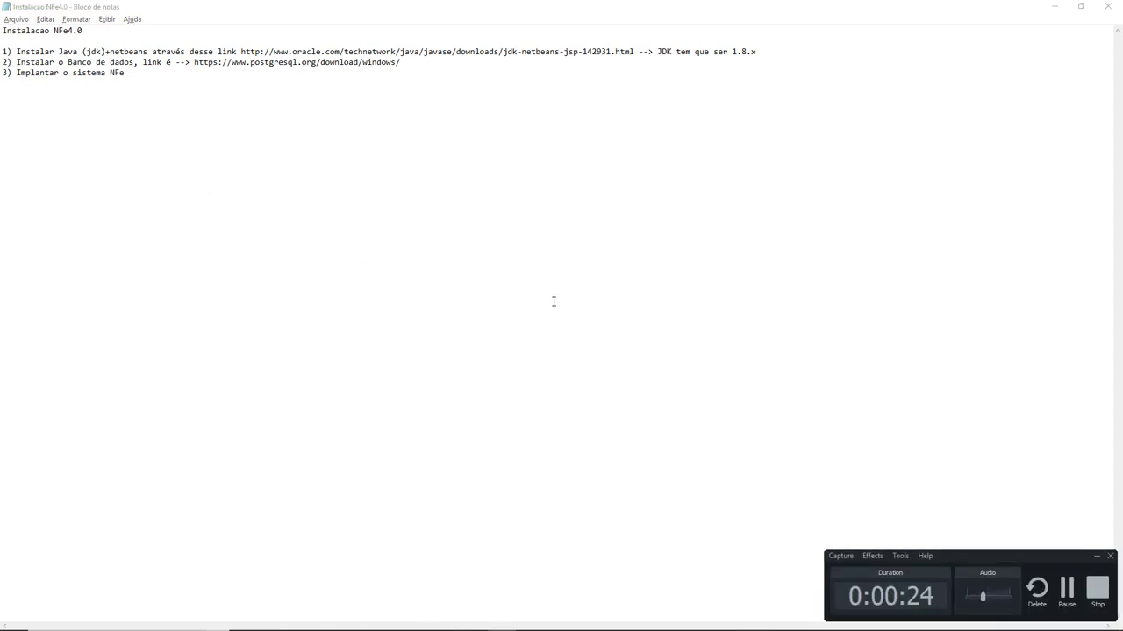
left_click(553, 302)
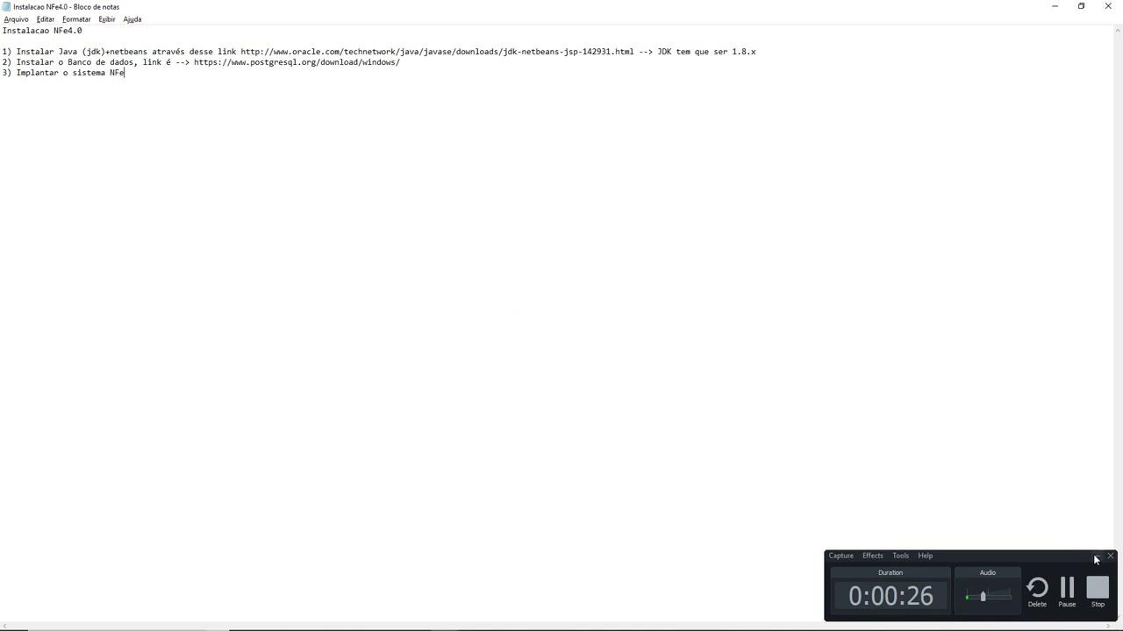
left_click(1096, 558)
Switch to Google Drive in Chrome and look through the NFe Versão 4.0 folder and its Rede subfolder
key("alt+Tab")
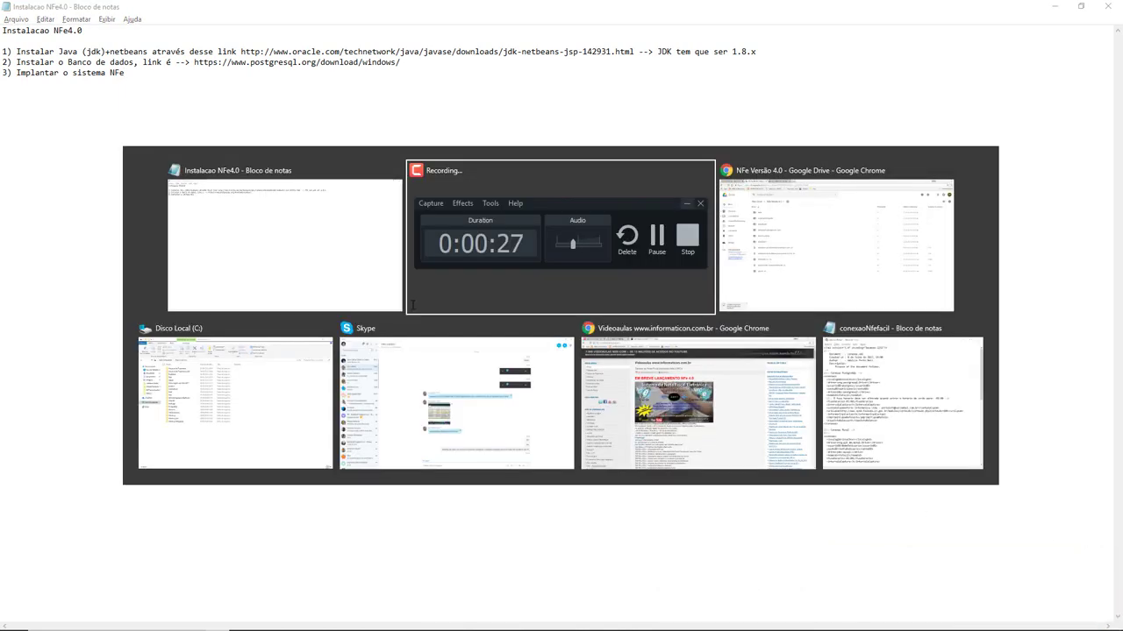
key("alt+Tab")
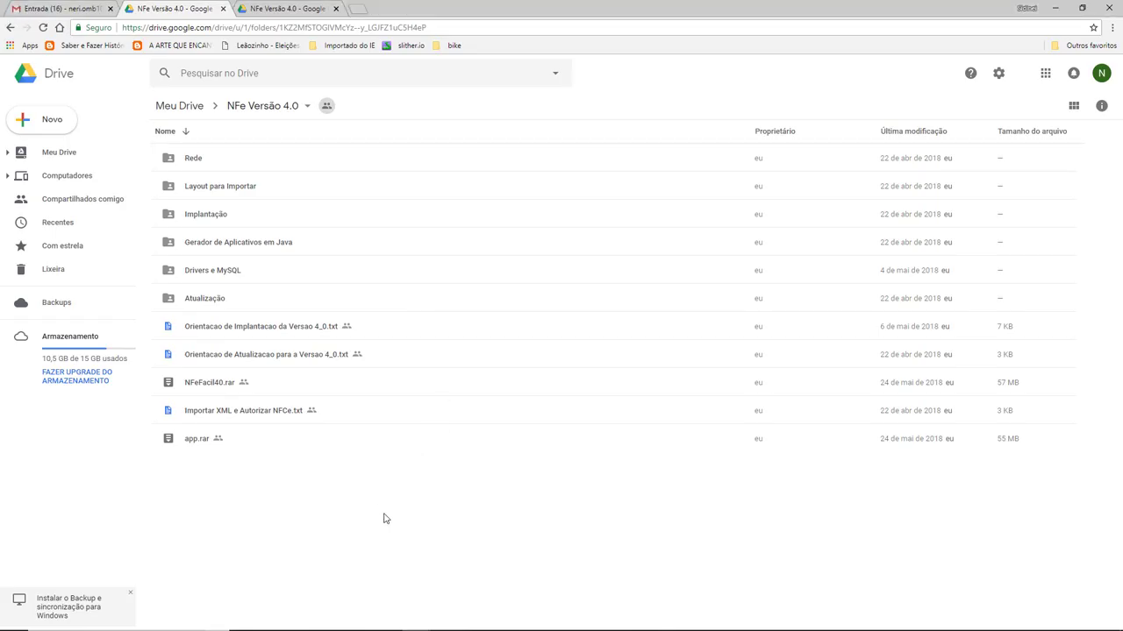
left_click_drag(442, 517, 163, 149)
left_click(428, 510)
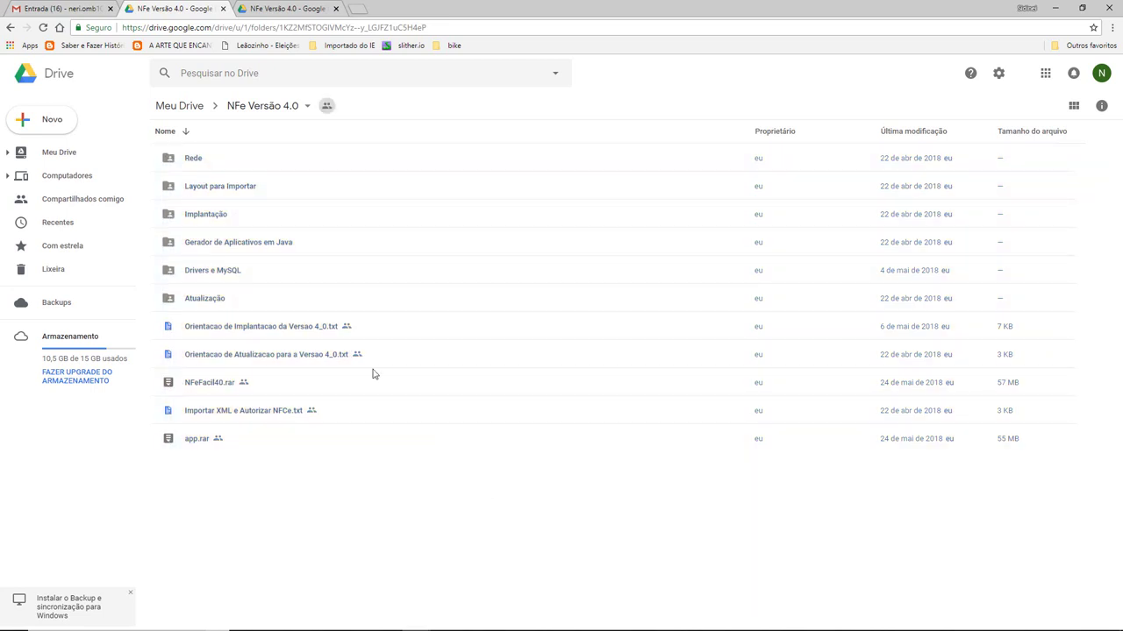
left_click(246, 109)
left_click(244, 109)
double_click(191, 161)
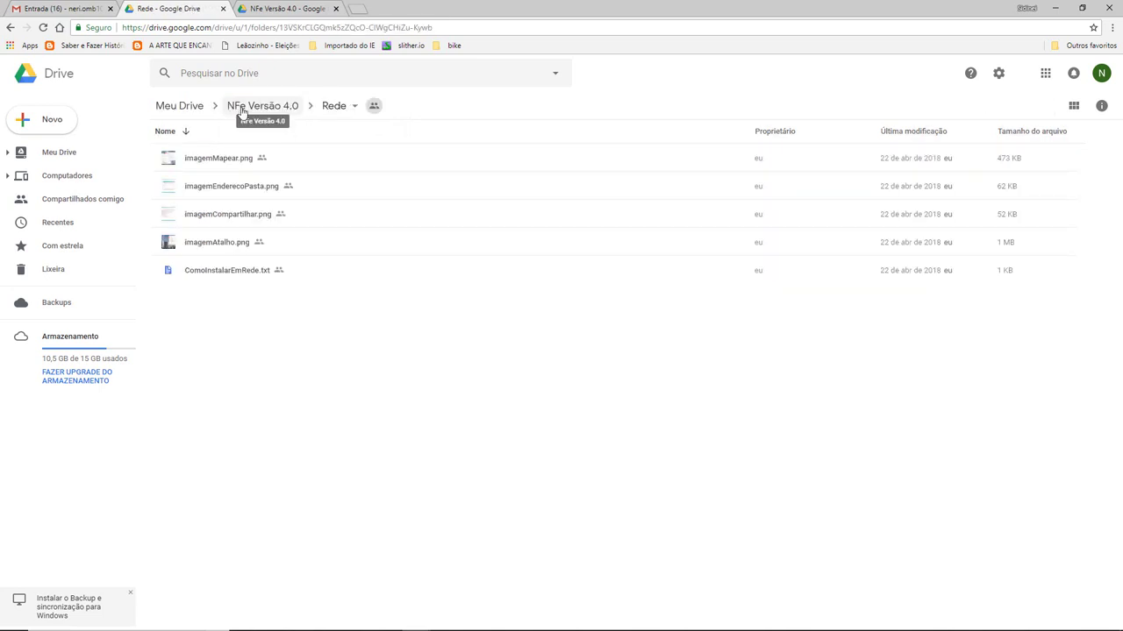
left_click(272, 106)
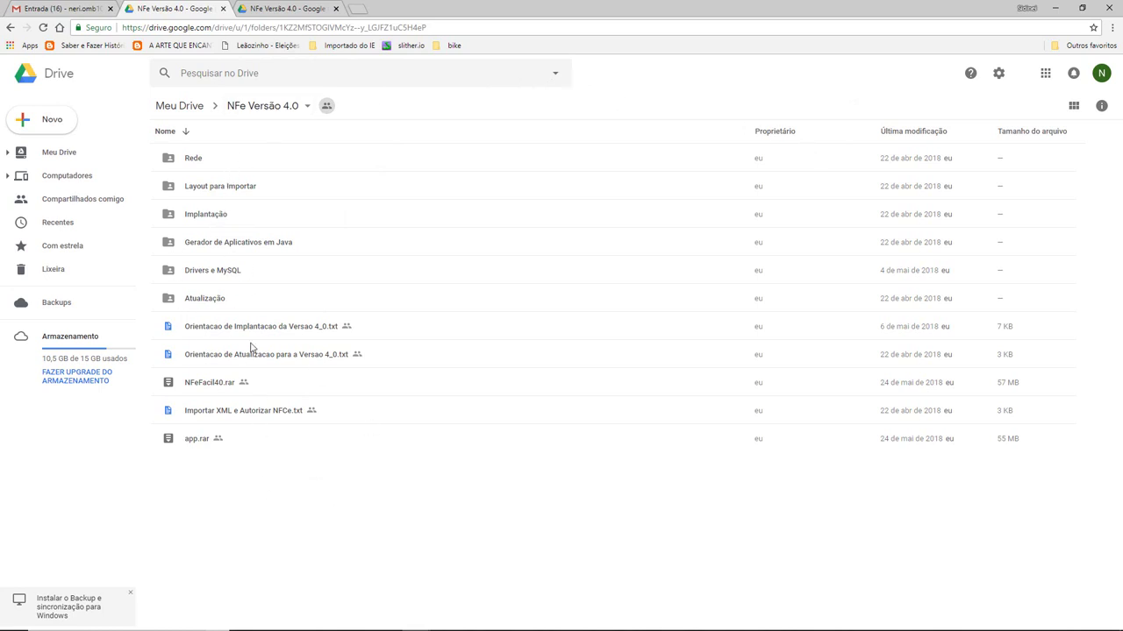
Open the Implantação folder and download all of its files and subfolders
double_click(207, 219)
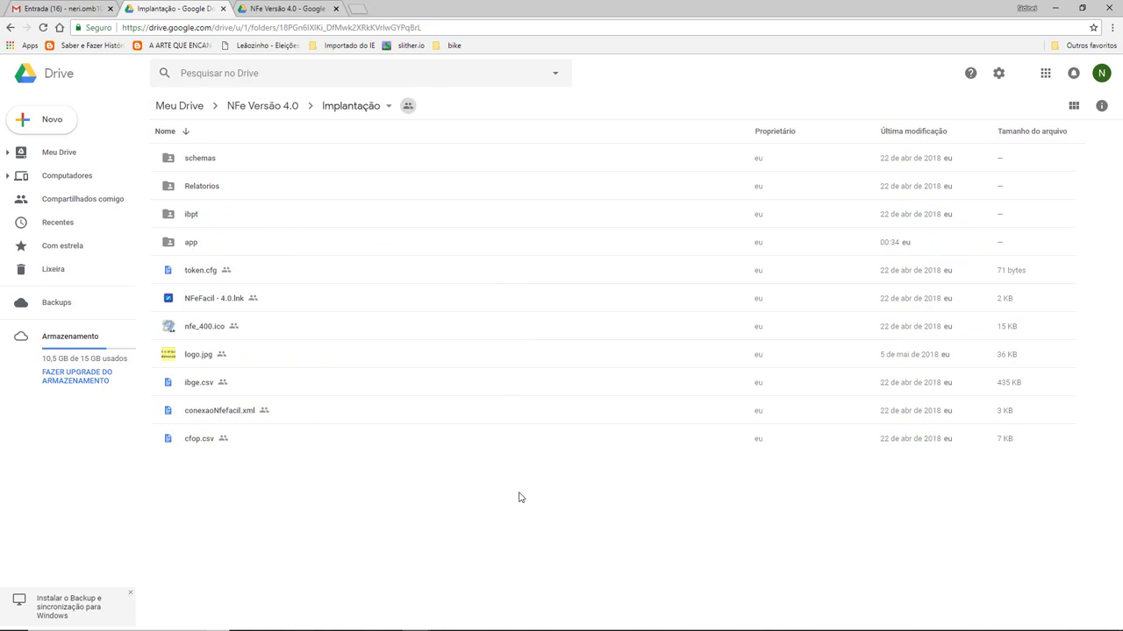
left_click_drag(396, 500, 167, 151)
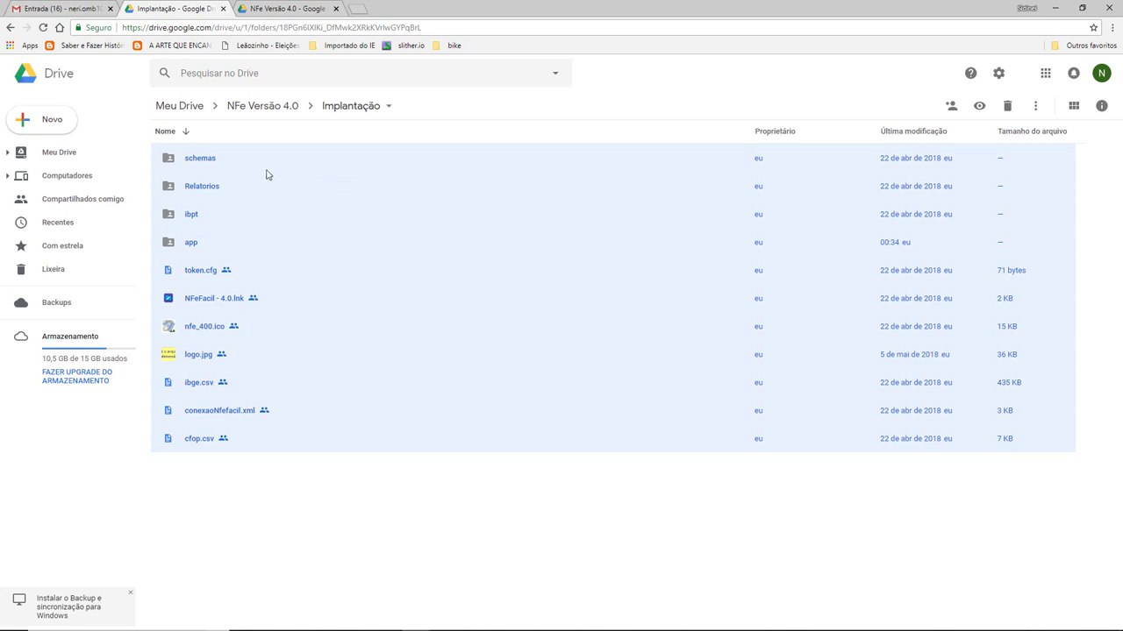
right_click(293, 161)
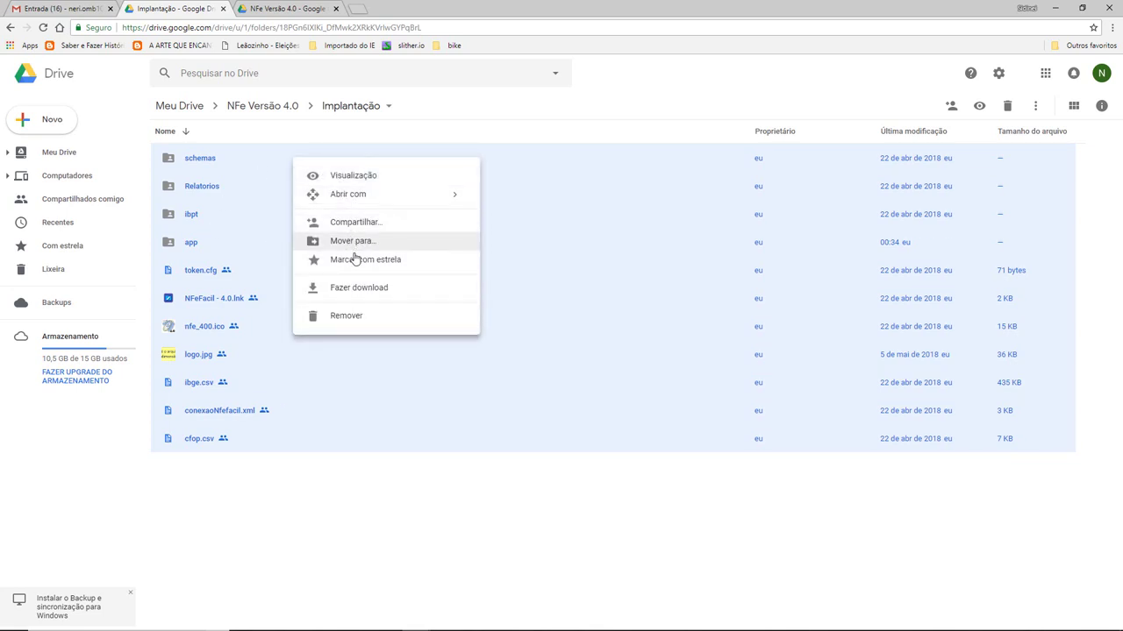
left_click(367, 290)
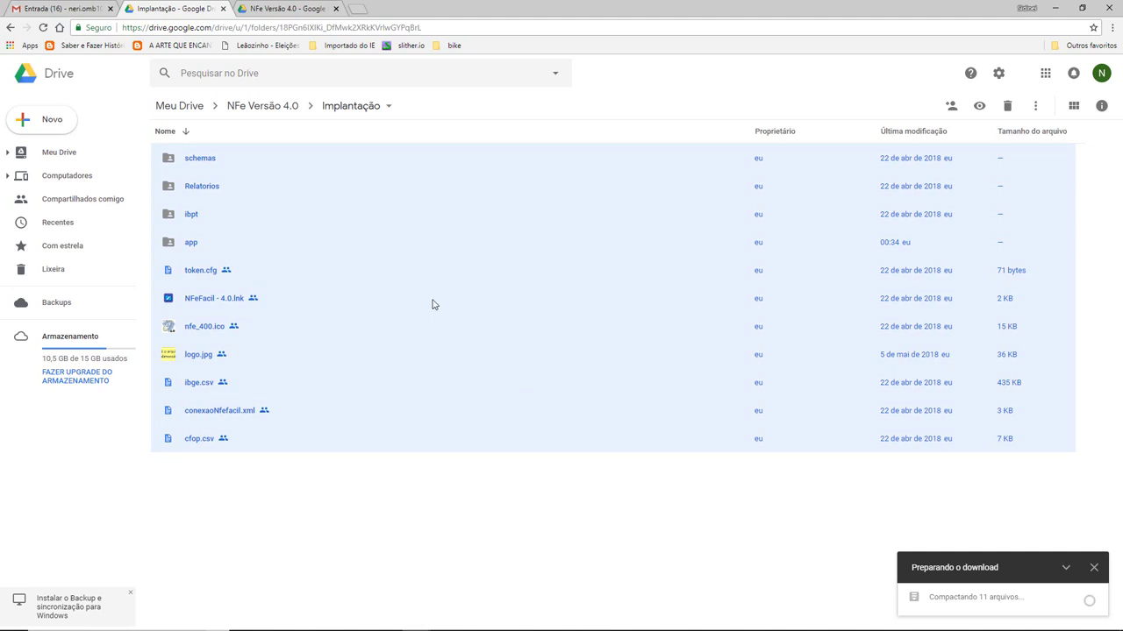
Switch to the Notepad notes and add "1) fazer download dos arquivos que estão dentro da pasta implantação" to item 3
key("alt+Tab")
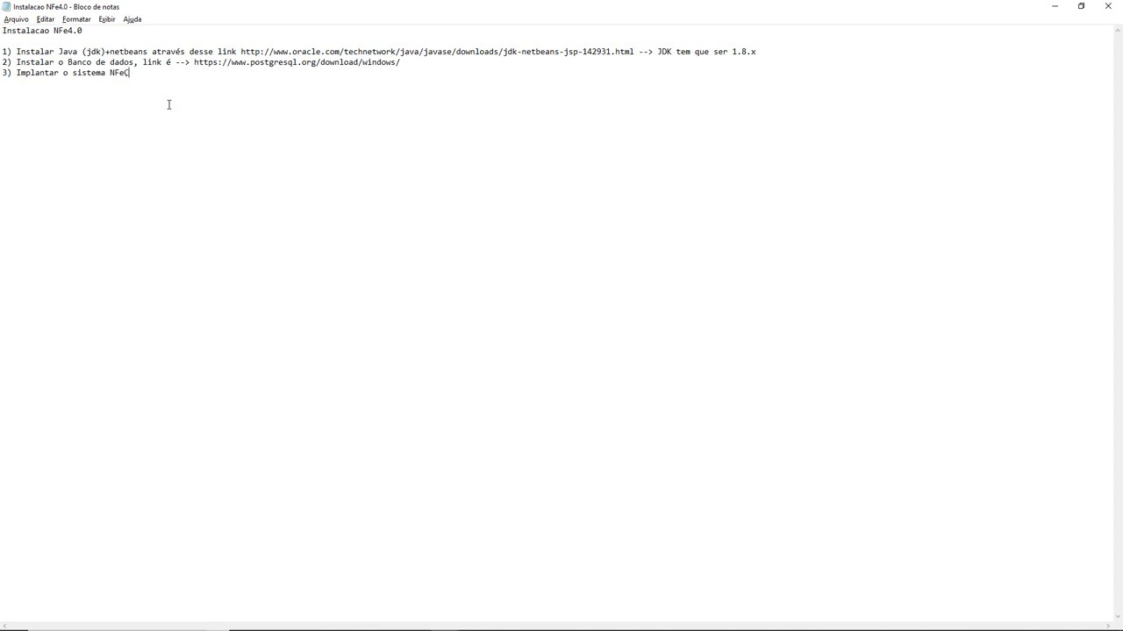
type("1) fazer download da pasta implantação")
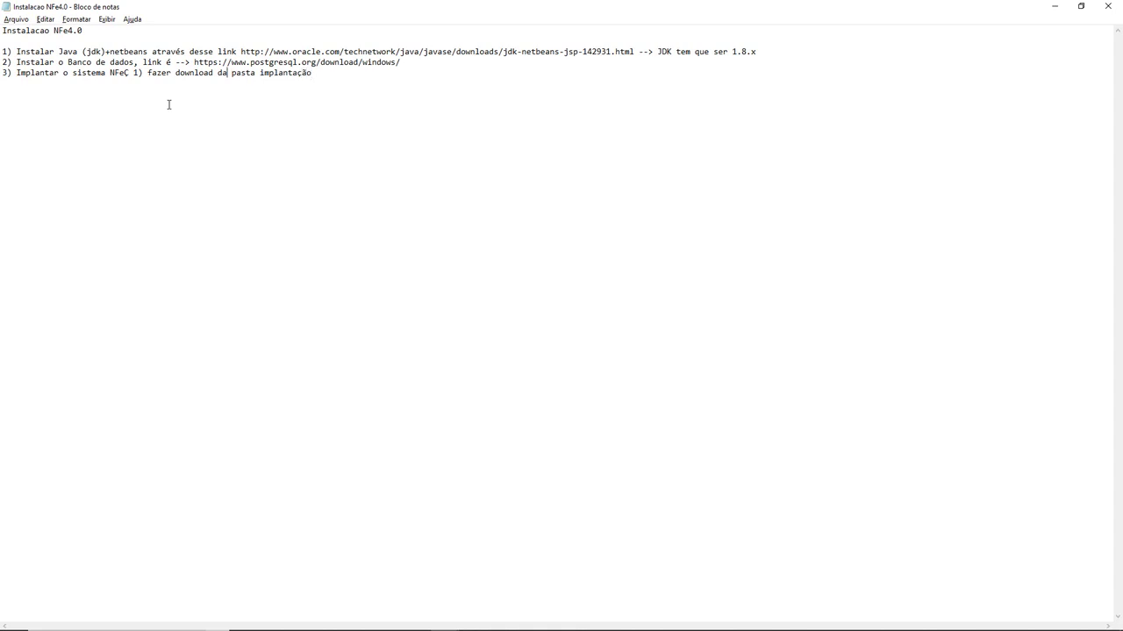
key("BackSpace")
type("os arquivos que est")
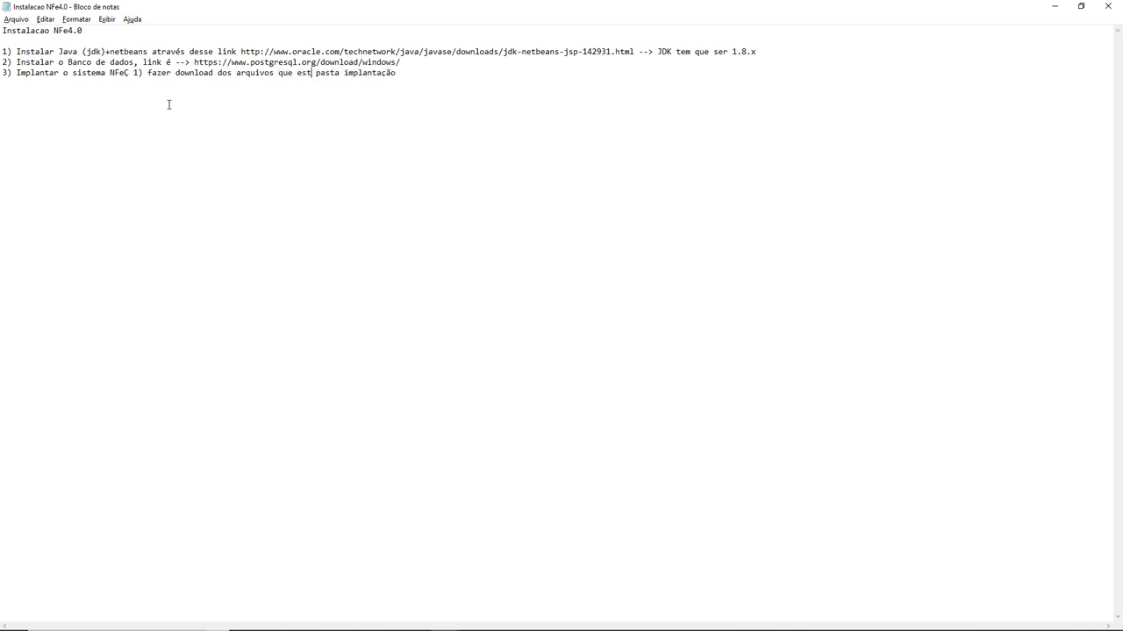
type("ão denro")
key("BackSpace")
key("BackSpace")
type("tro da pasta")
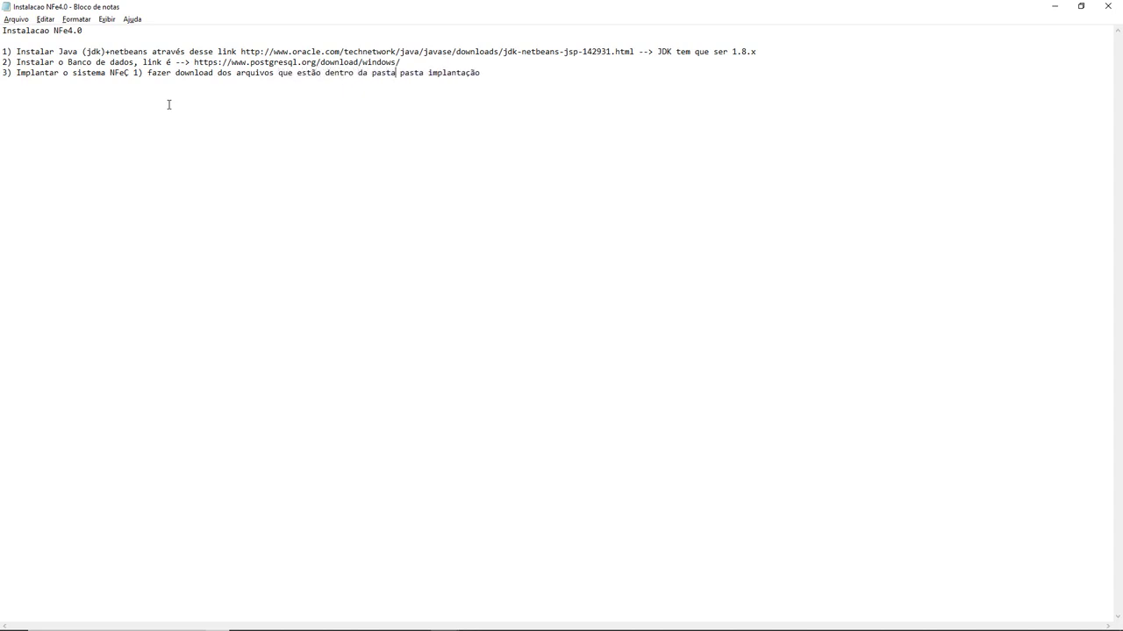
key("Delete")
key("Delete")
key("Delete")
key("Delete")
key("Delete")
key("Delete")
Check the download in Chrome and extend item 3 of the Notepad notes with "e colocar os arquivos dentro de c:\nfe40"
key("alt+Tab")
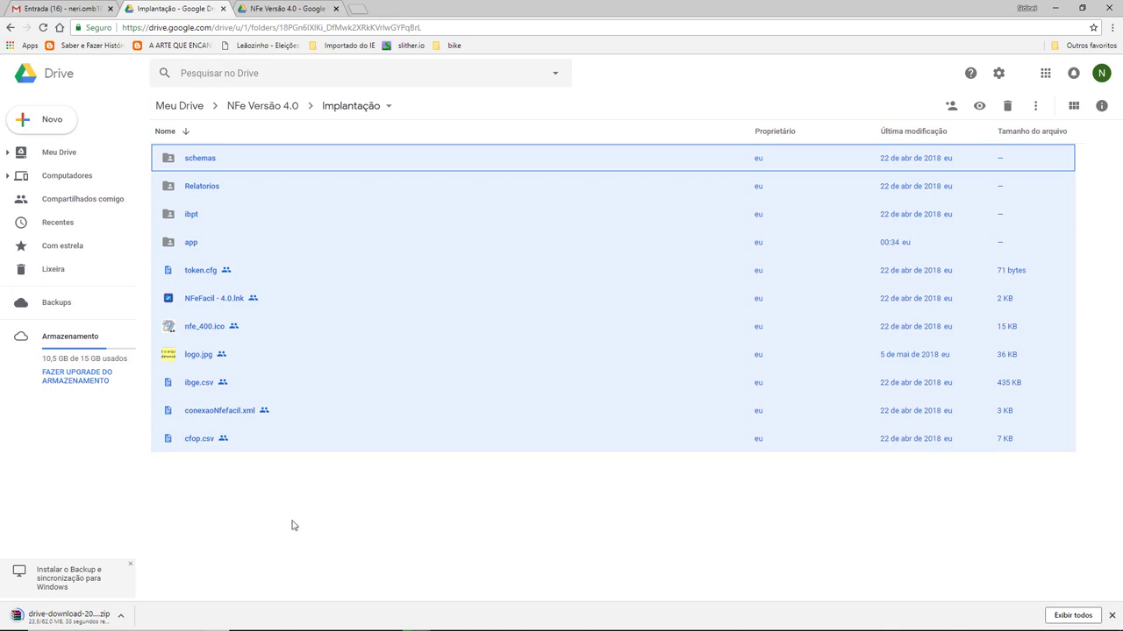
key("alt+Tab")
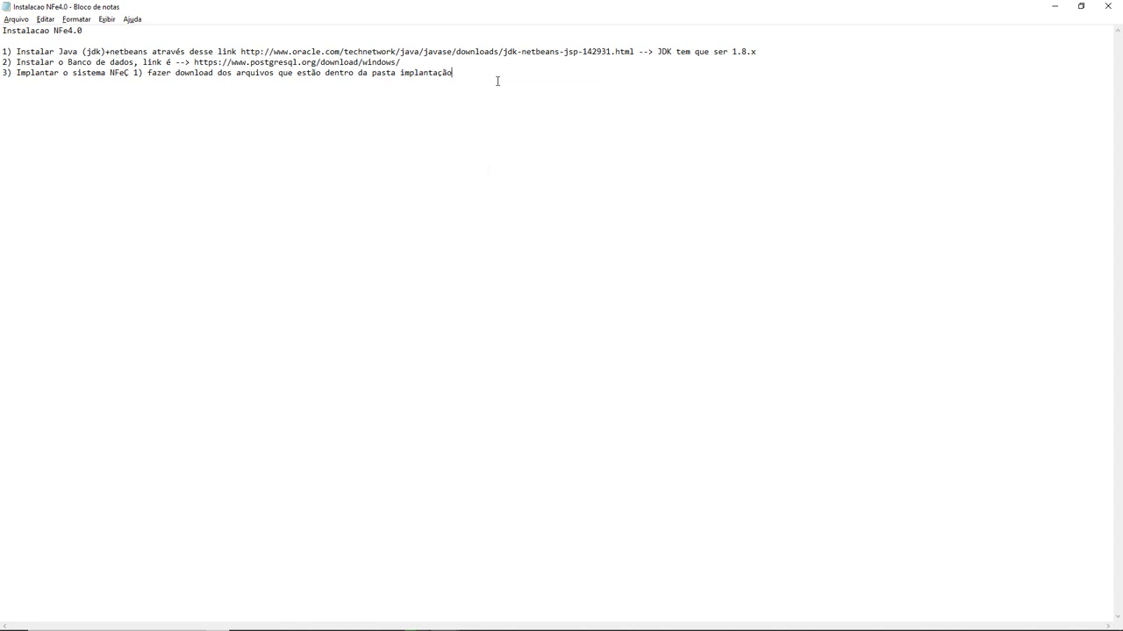
type("e colocar os arquivos dentro de c:\\nfe40")
Switch to the File Explorer window of the C: drive and create a new folder named nfe40 there
key("alt+Tab")
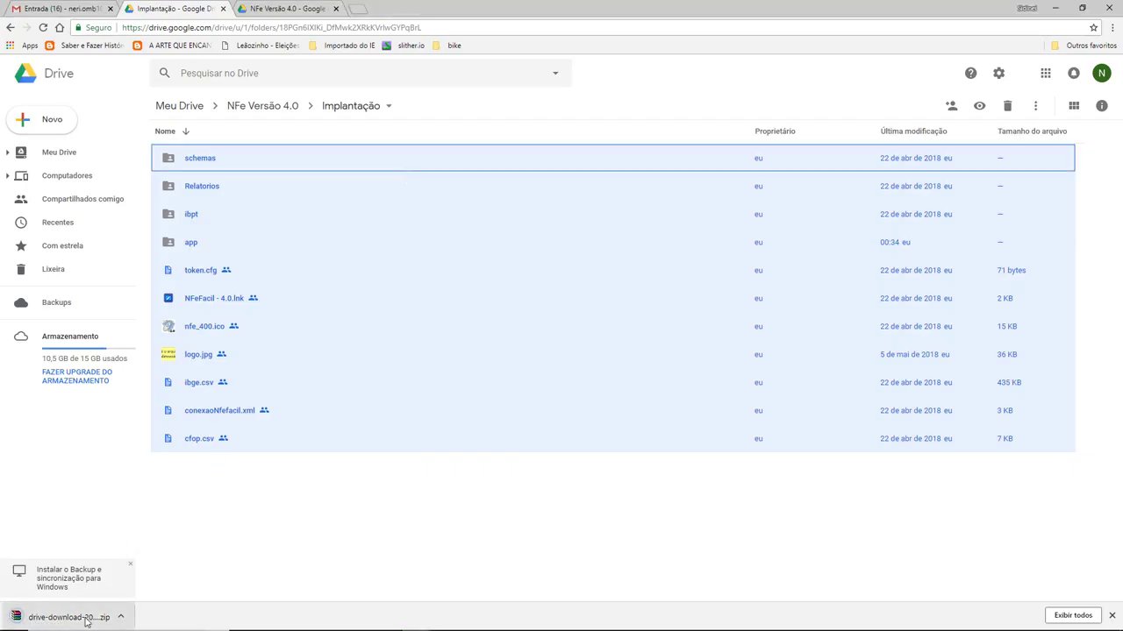
key("alt+Tab")
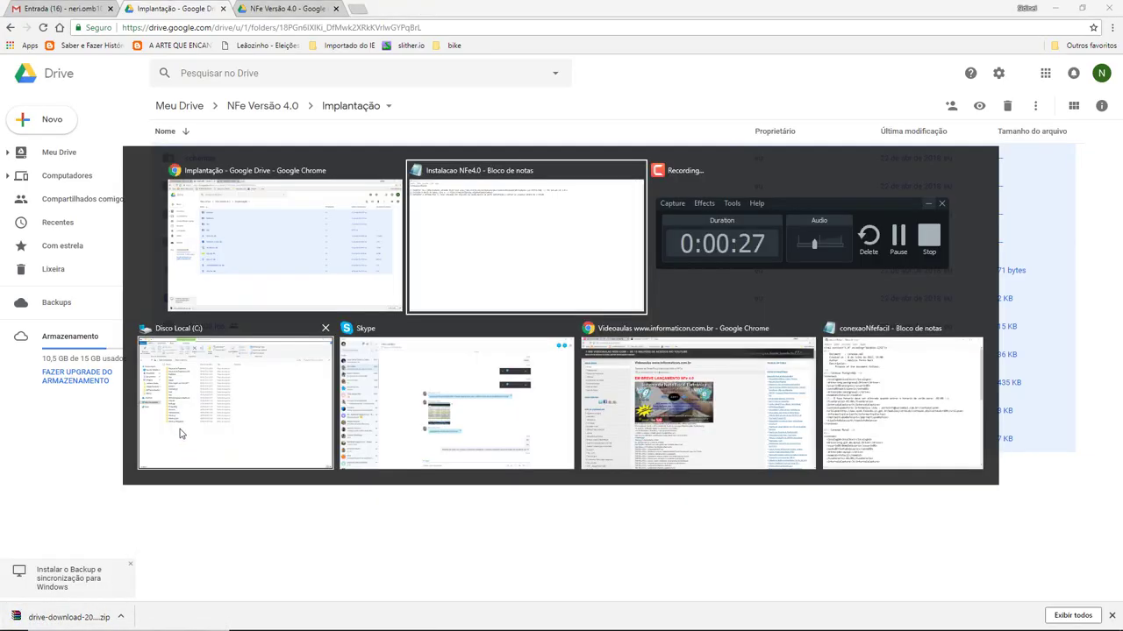
left_click(182, 431)
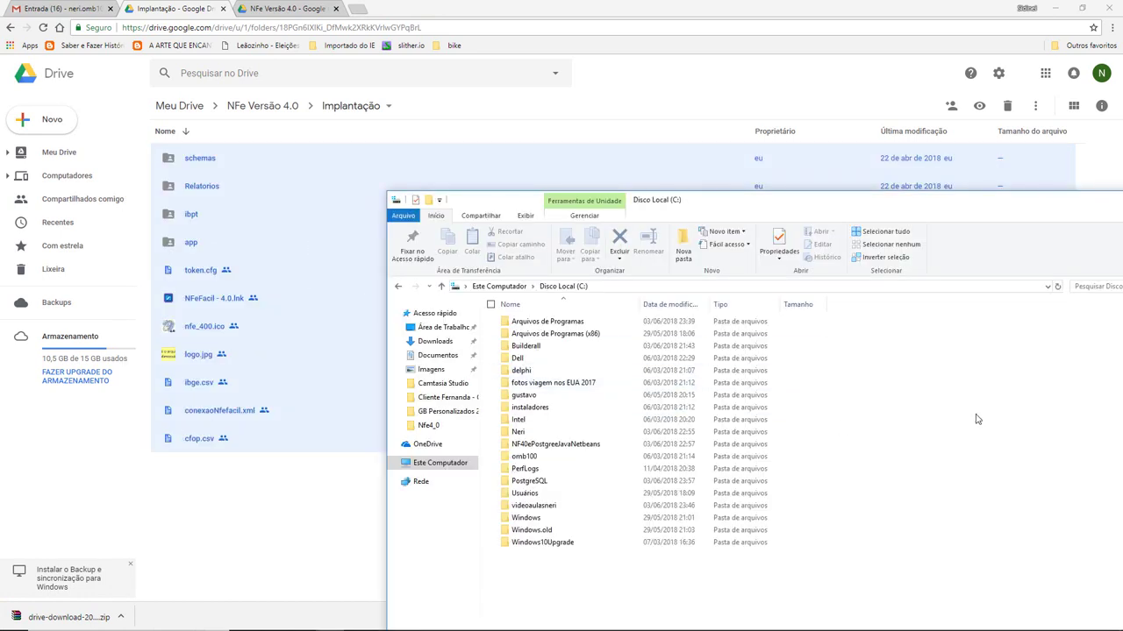
left_click_drag(776, 200, 664, 81)
right_click(758, 327)
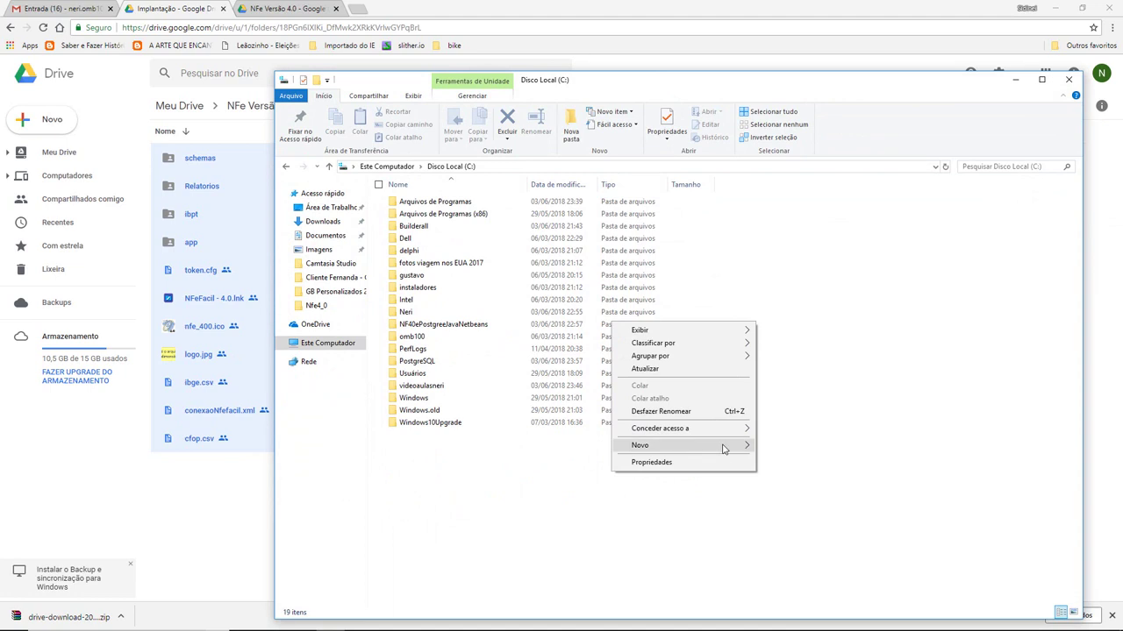
mouse_move(724, 447)
left_click(779, 452)
type("nfe40")
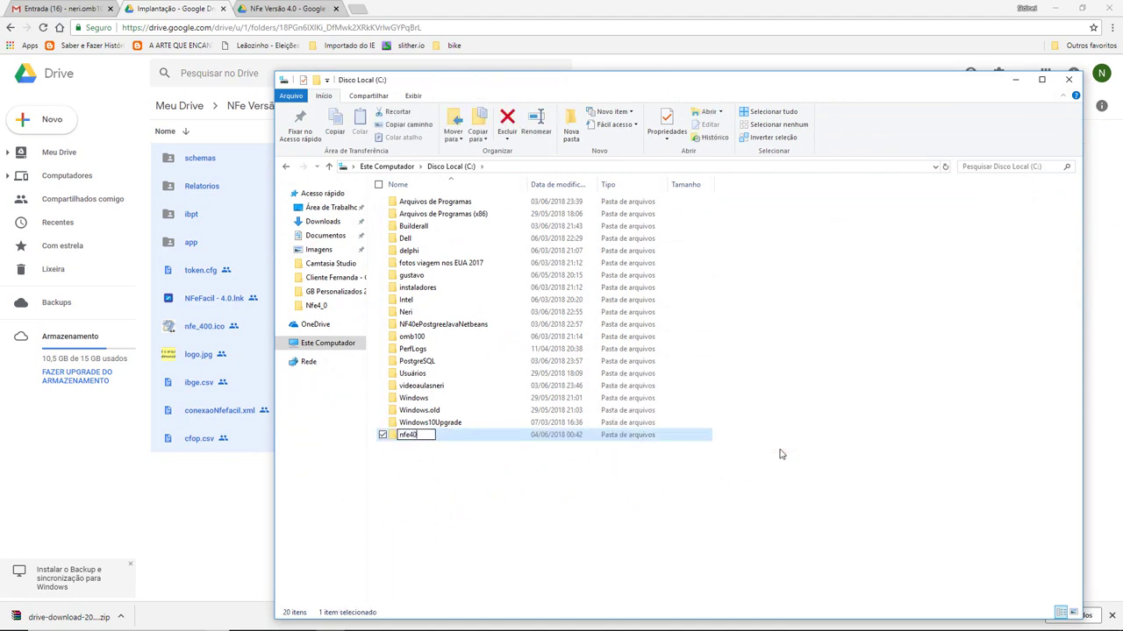
key("Return")
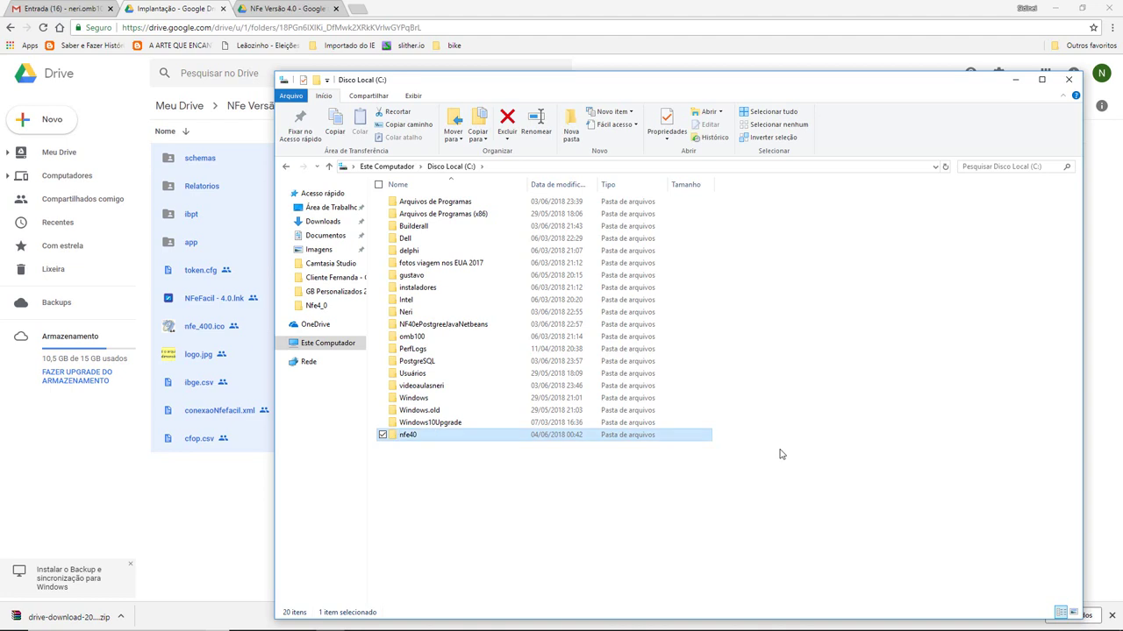
Look inside the new nfe40 folder, return to the C: drive and locate the folder in the list
key("Return")
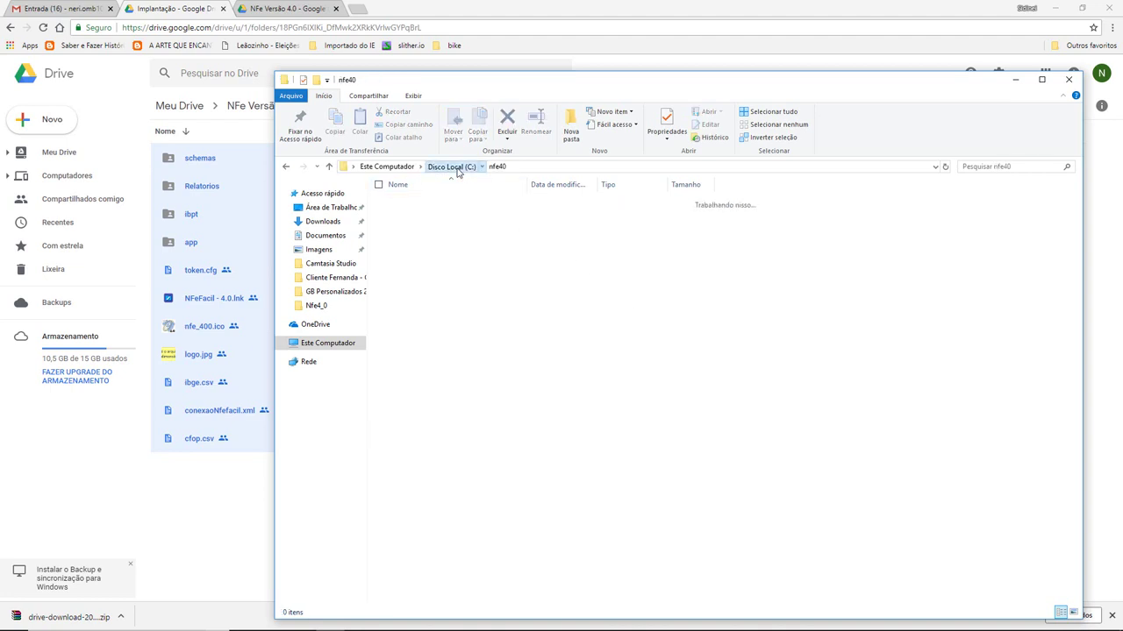
left_click(451, 168)
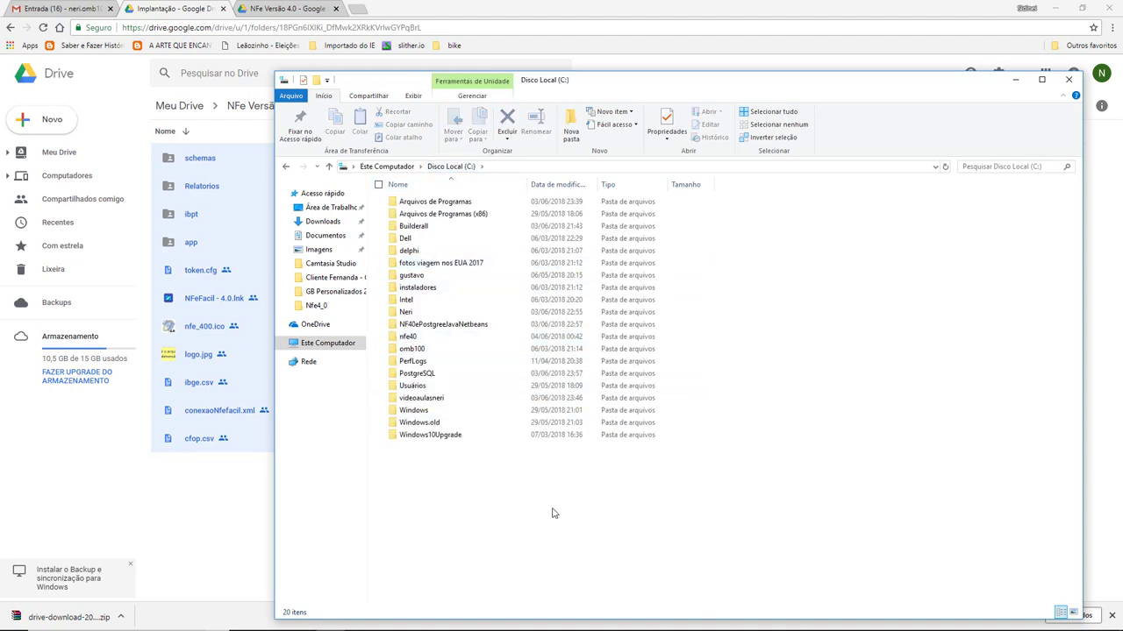
left_click(382, 336)
left_click(467, 488)
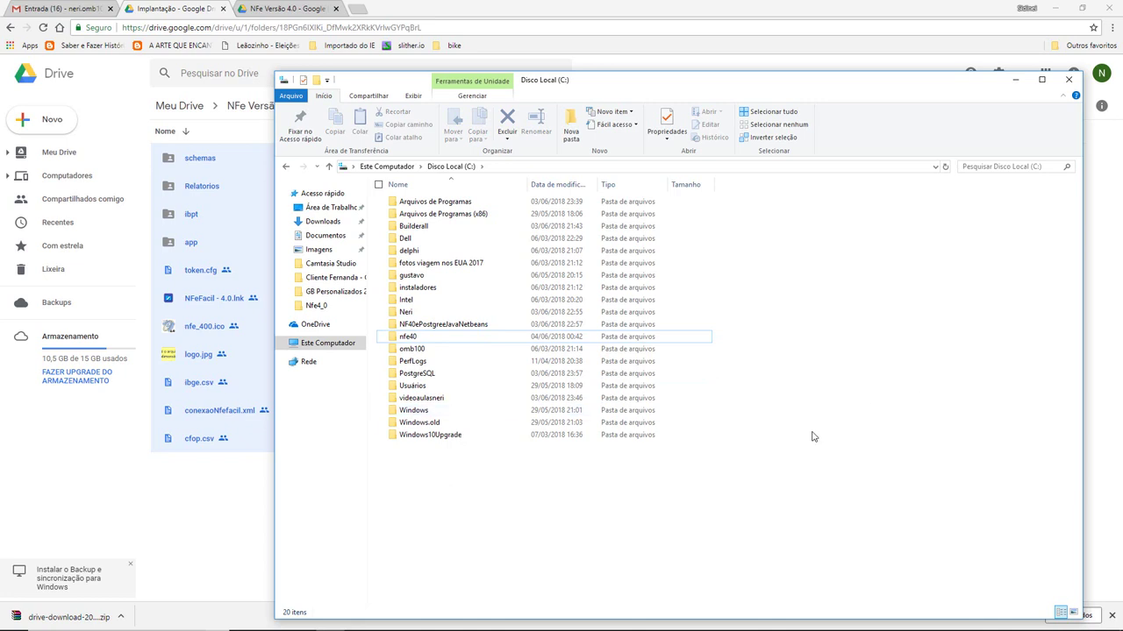
Open the downloaded Drive ZIP archive in WinRAR, dismiss the licence reminder and maximize the archive window
left_click(88, 619)
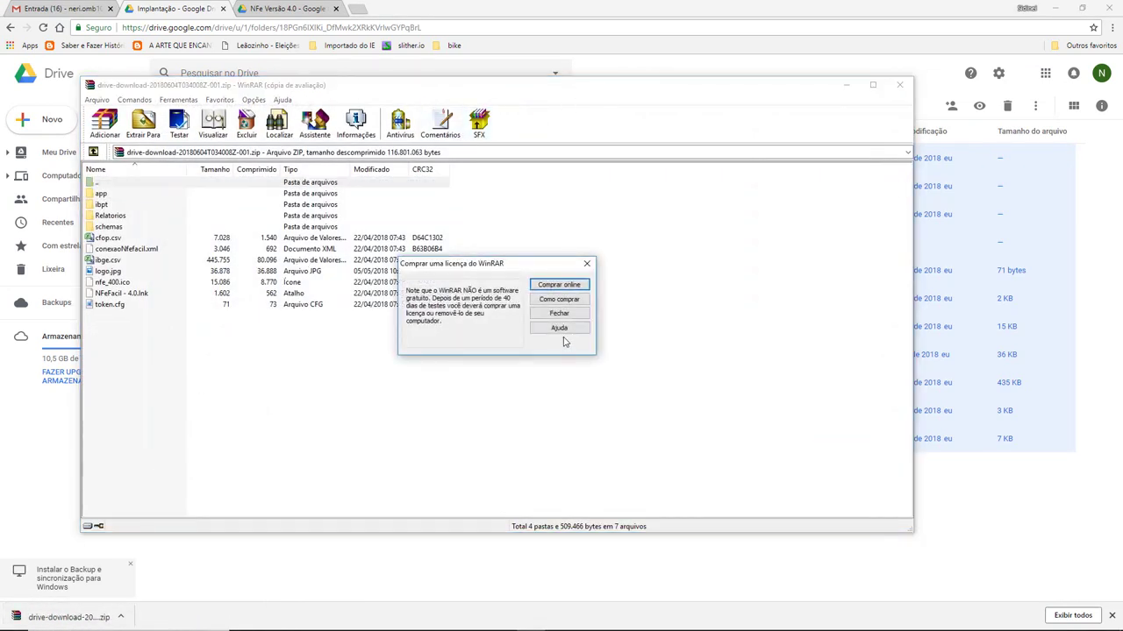
left_click(558, 314)
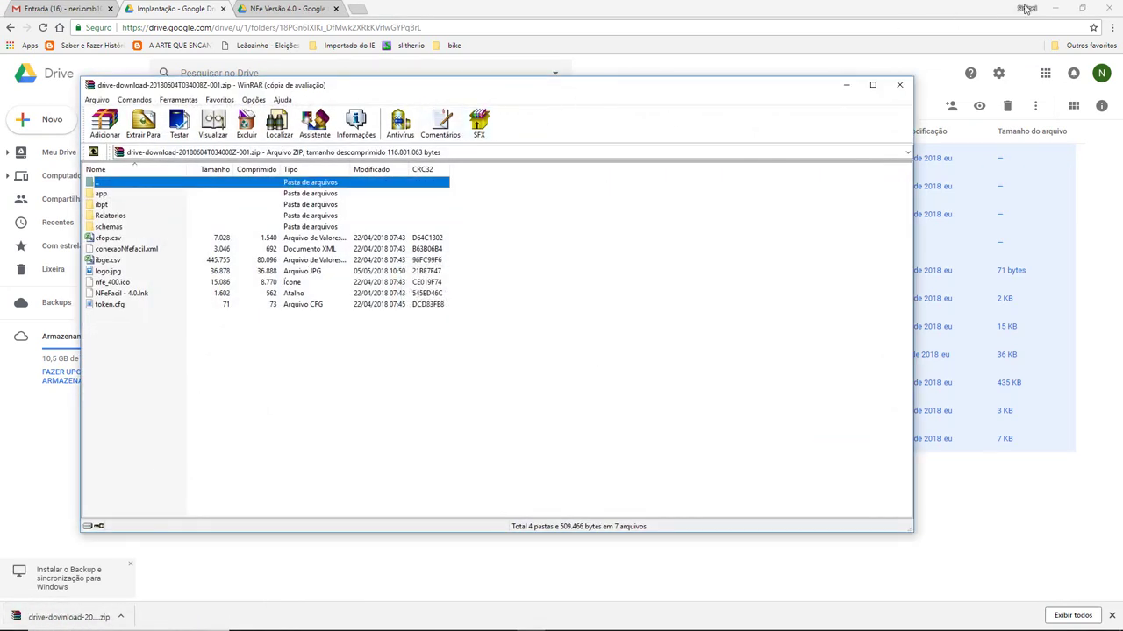
left_click(873, 85)
left_click(338, 383)
Extract all files and folders of the archive into C:\nfe40
left_click_drag(480, 383, 15, 118)
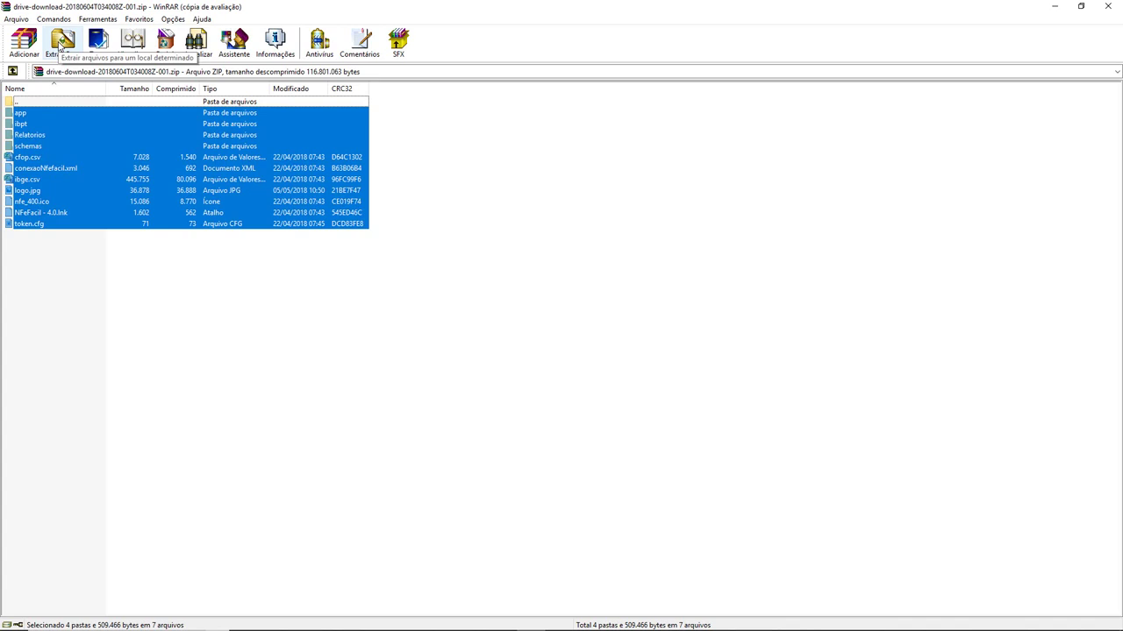
left_click(60, 46)
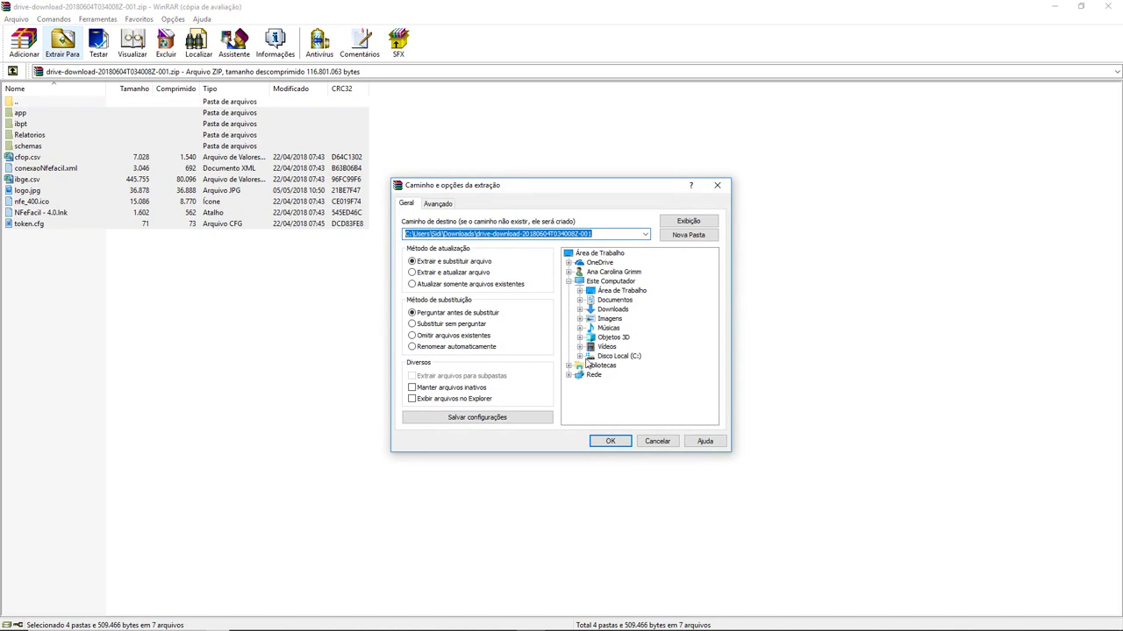
left_click(579, 359)
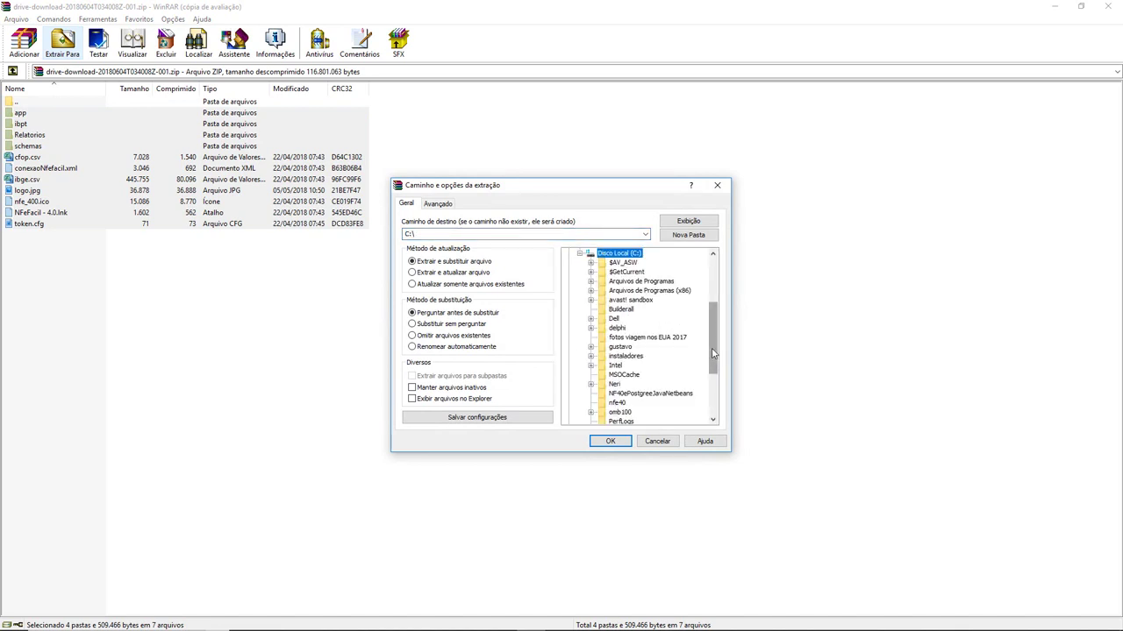
left_click_drag(713, 350, 713, 385)
left_click(619, 329)
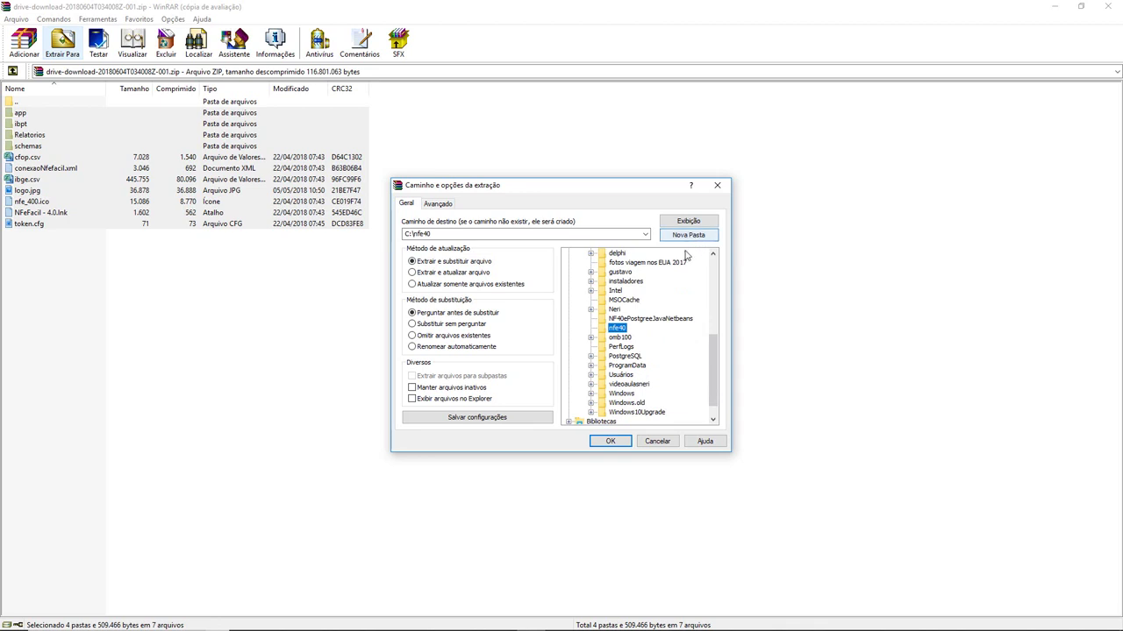
left_click(609, 442)
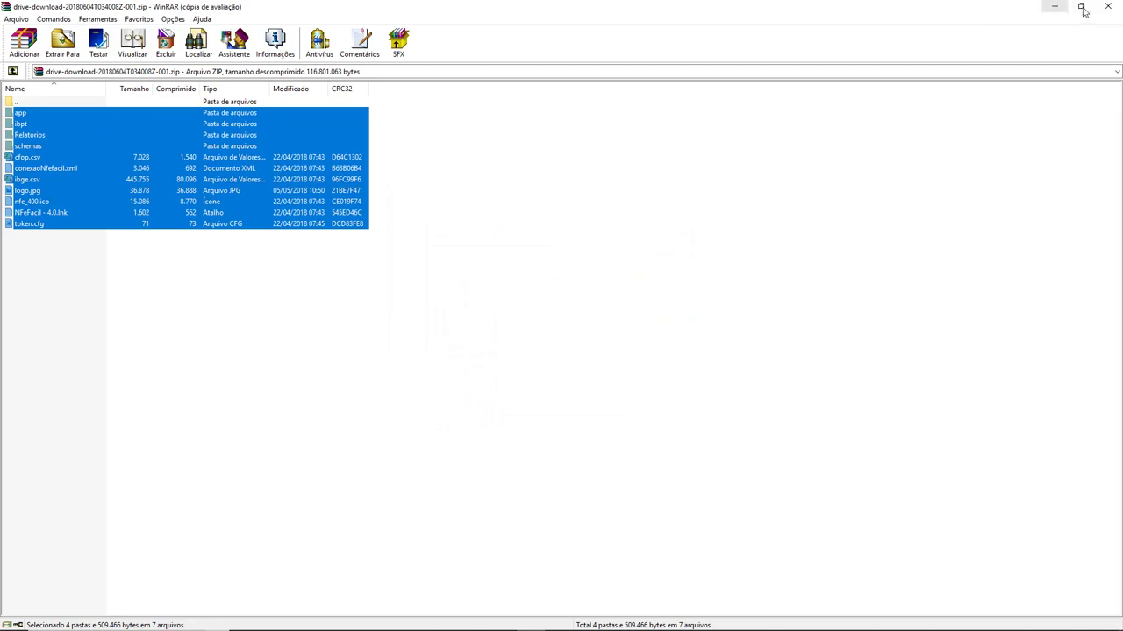
Minimize the archive window, switch to File Explorer on the C: drive, open the nfe40 folder and maximize its window
left_click(1054, 6)
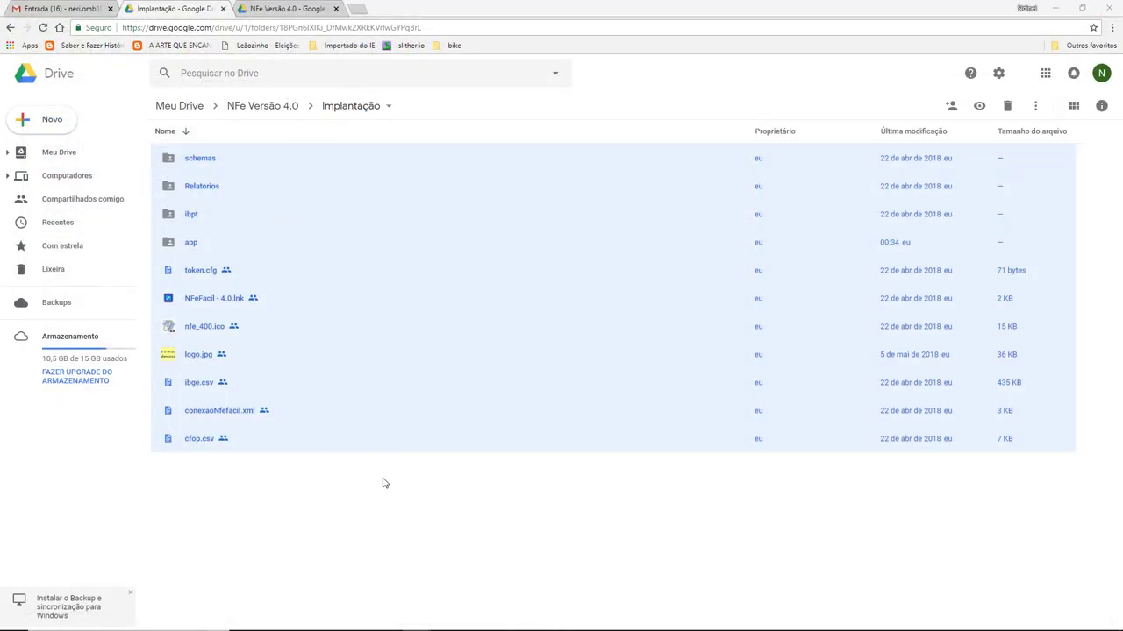
key("alt+Tab")
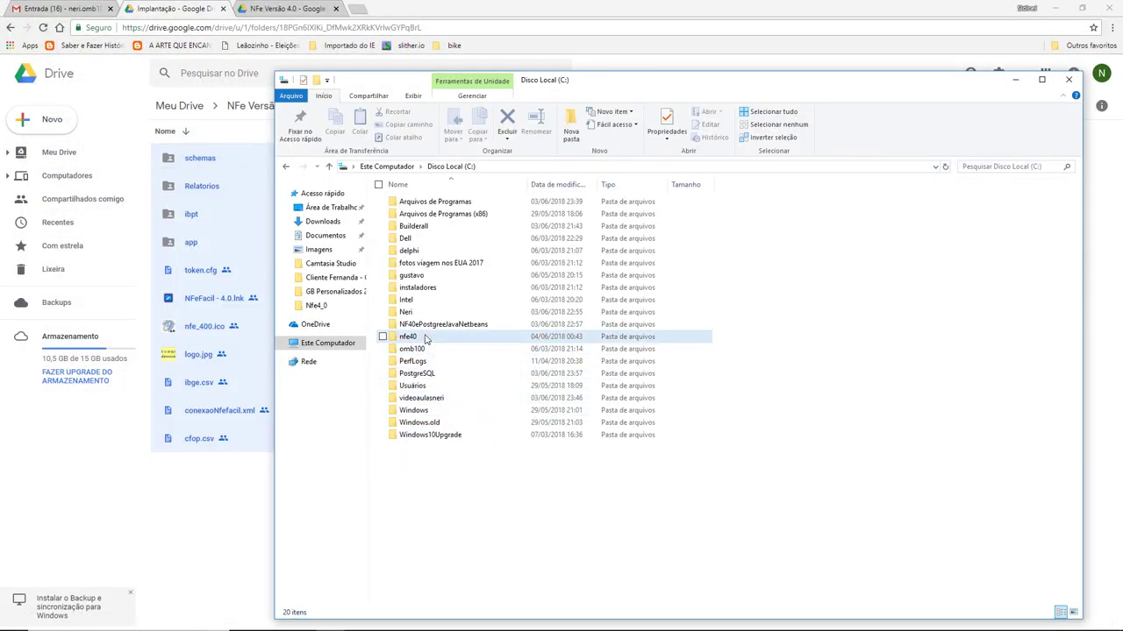
double_click(409, 336)
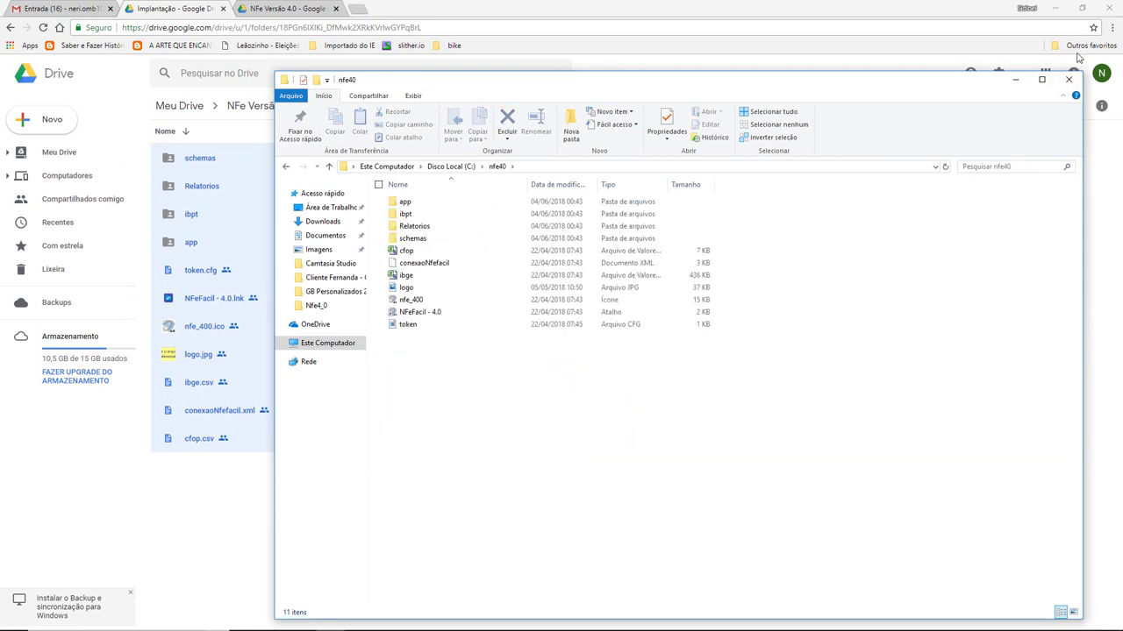
left_click(1042, 81)
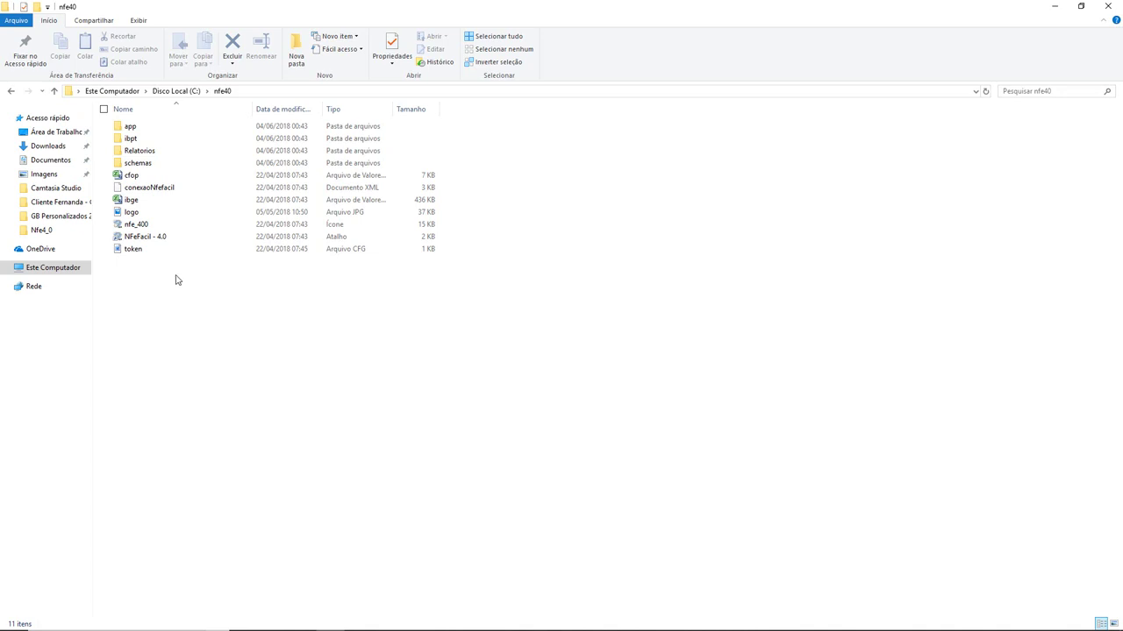
Examine the app folder, including its README file and lib subfolder, and return to the nfe40 folder
double_click(130, 127)
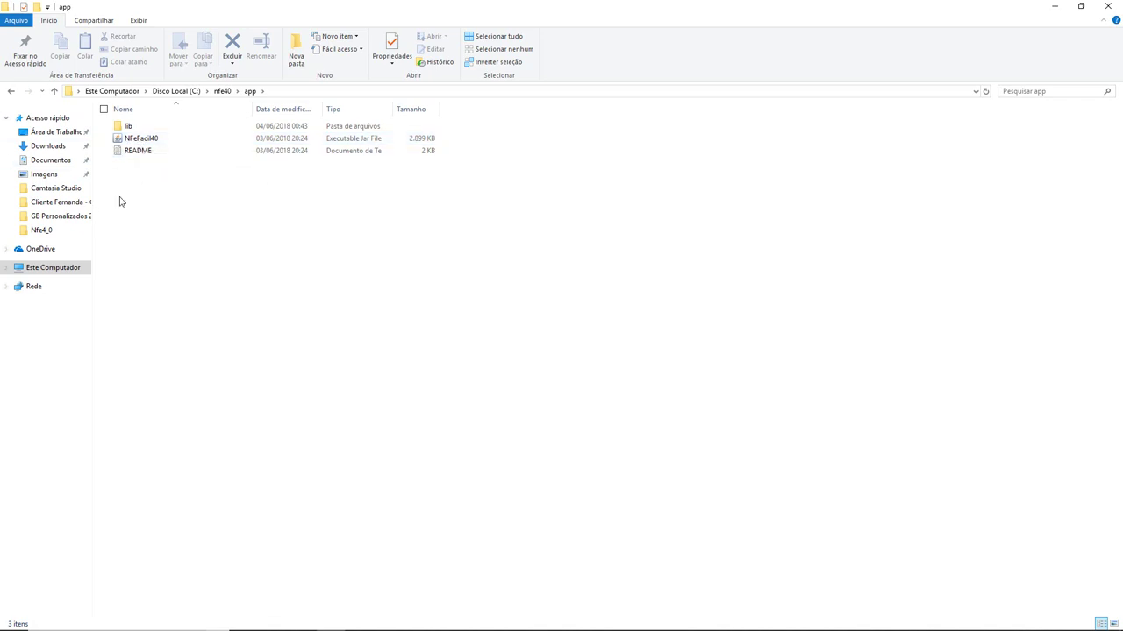
double_click(136, 152)
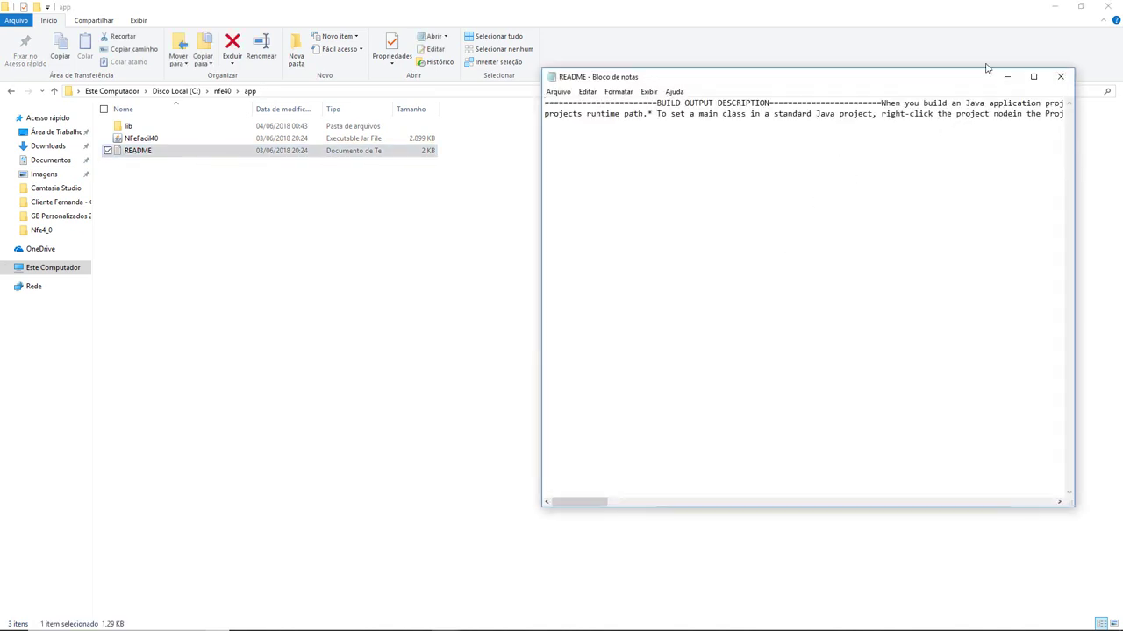
left_click(1060, 77)
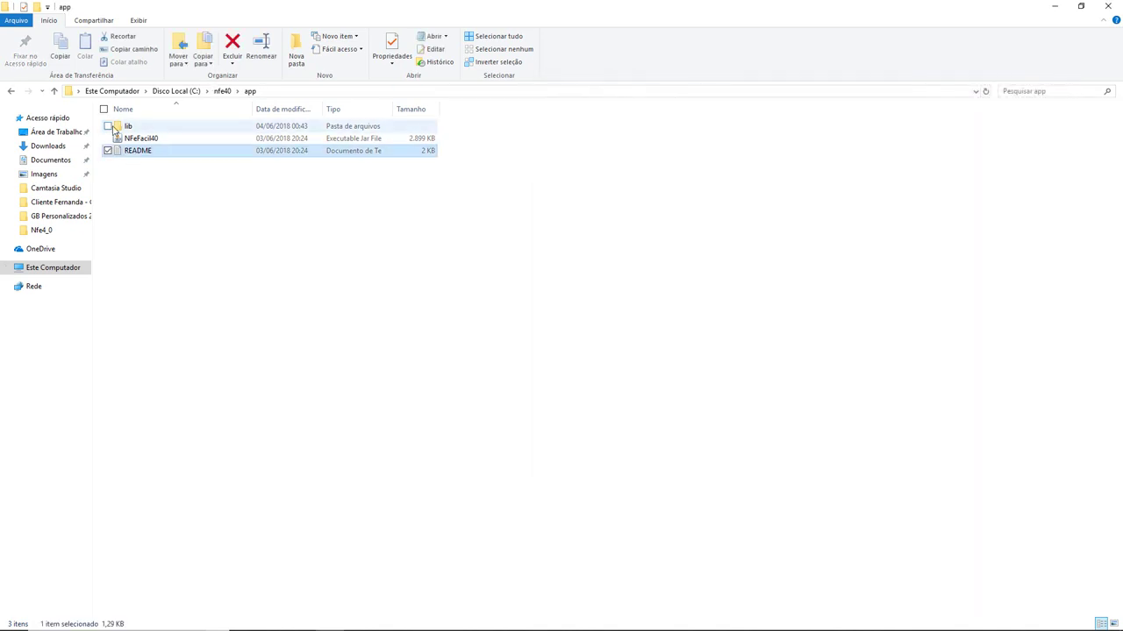
left_click(129, 127)
double_click(129, 127)
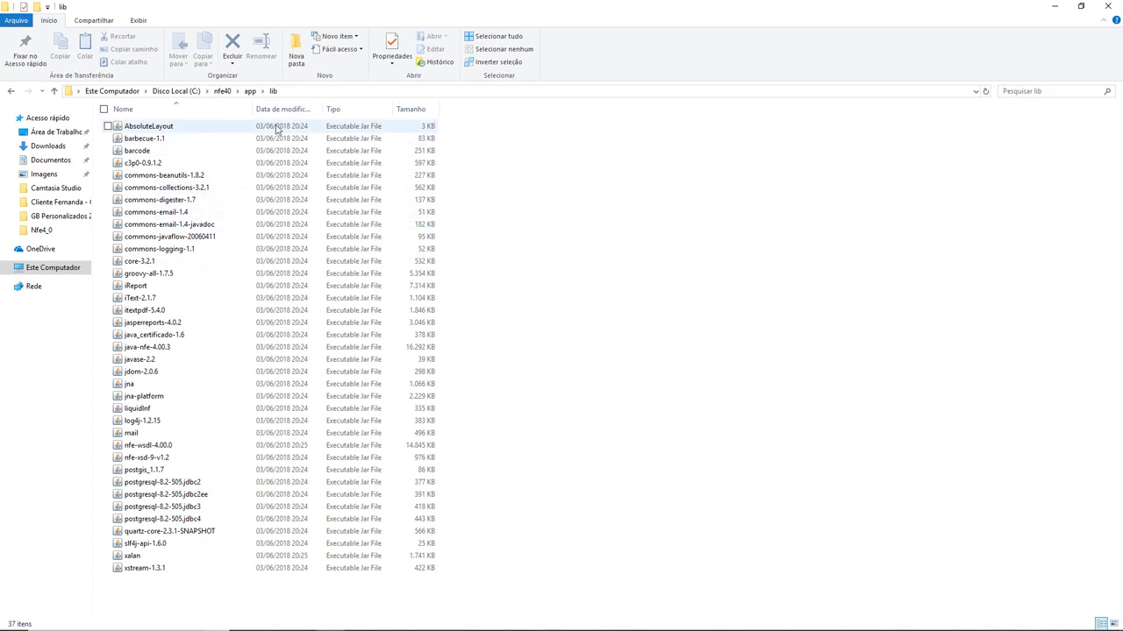
left_click(223, 91)
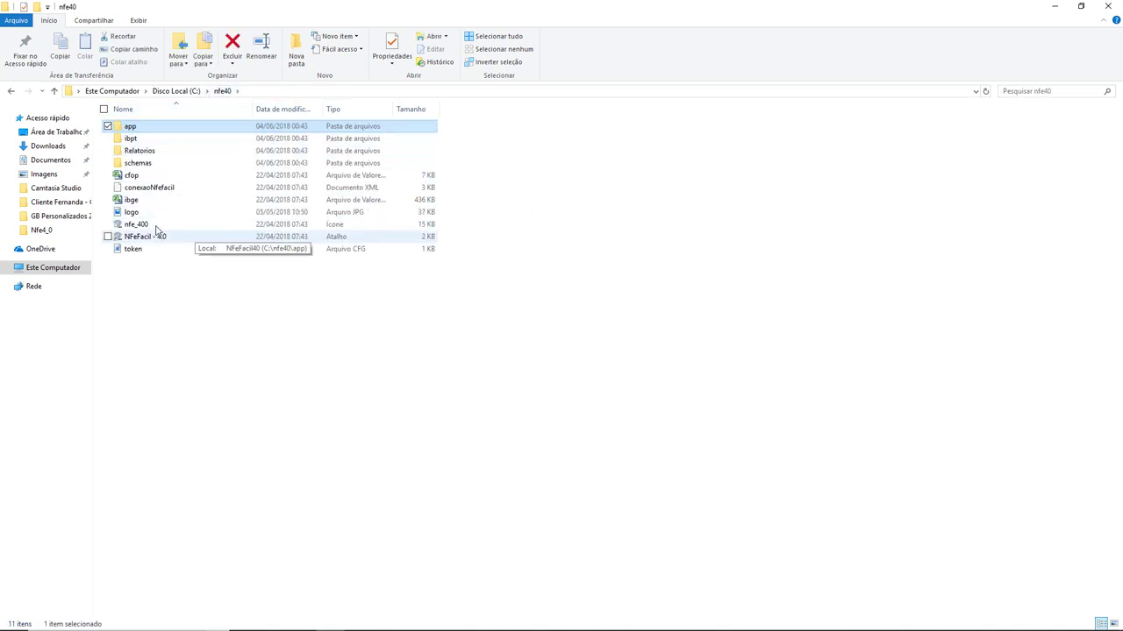
Look through the XSD files in the schemas folder and return to the nfe40 folder
double_click(136, 164)
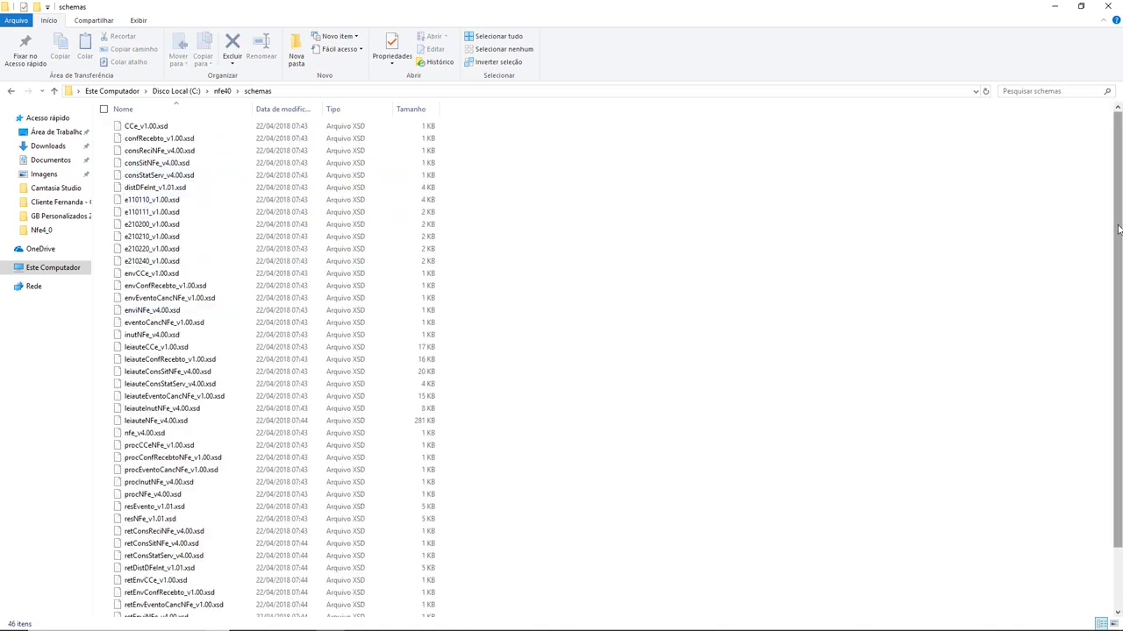
scroll(1119, 240, "down", 2)
scroll(1119, 240, "up", 2)
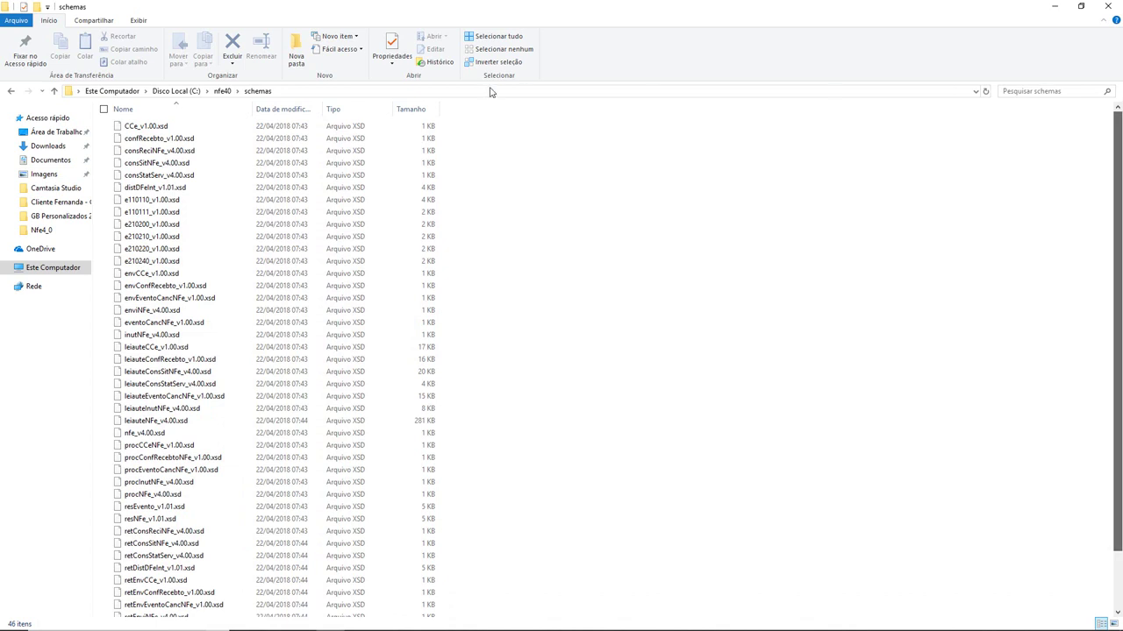
left_click(221, 90)
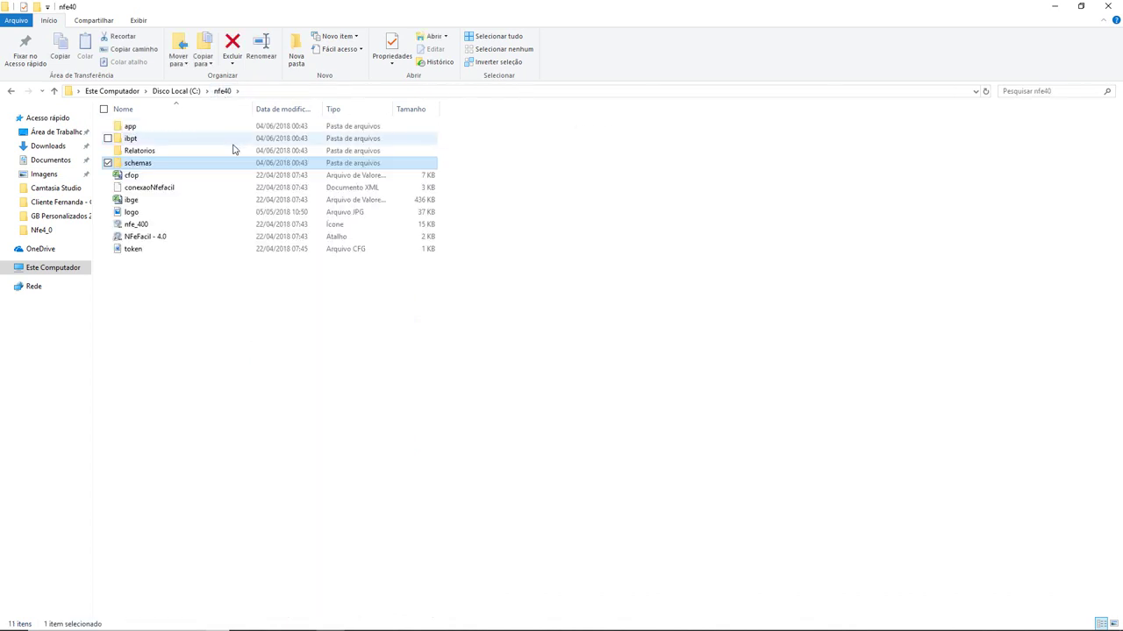
Look through the report files in Relatorios and the tax tables in ibpt, returning to the nfe40 folder after each
double_click(131, 152)
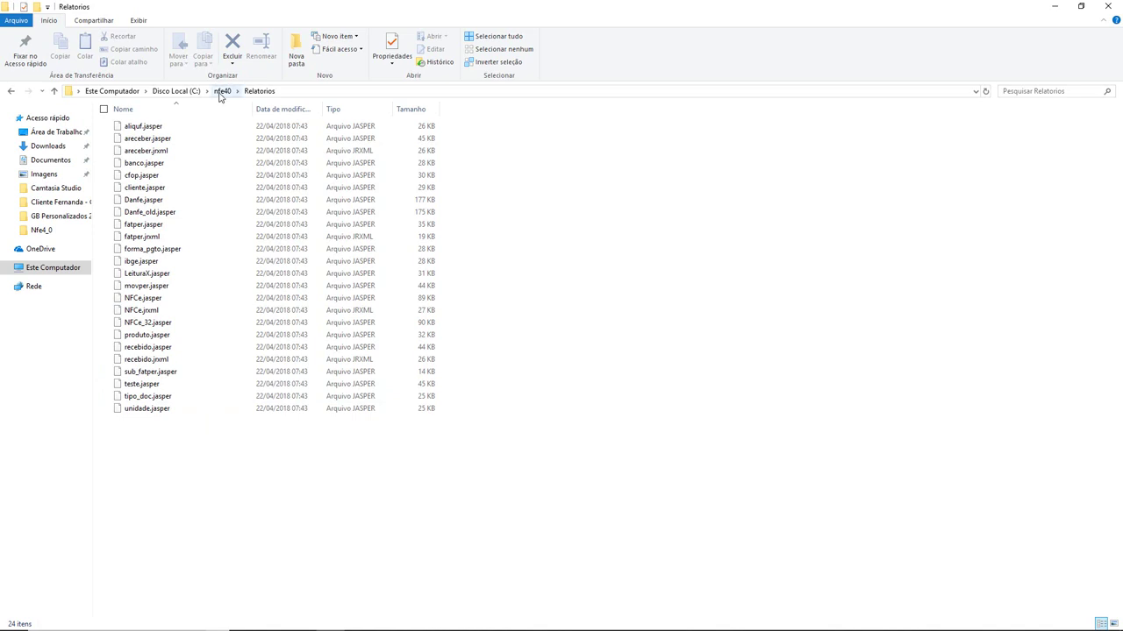
left_click(143, 189)
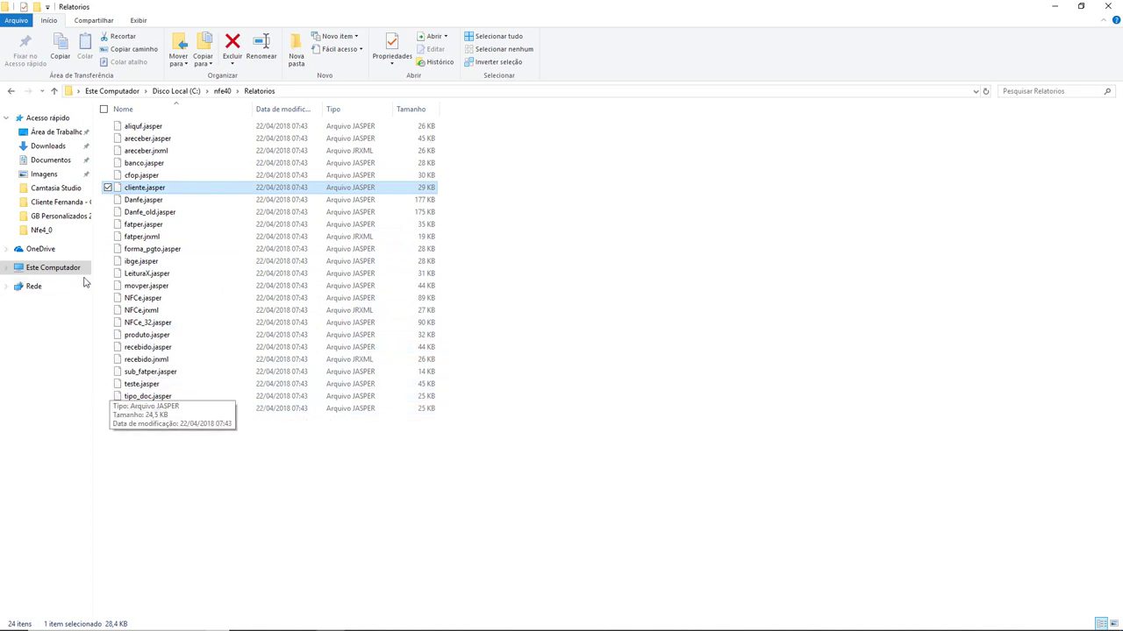
left_click(412, 497)
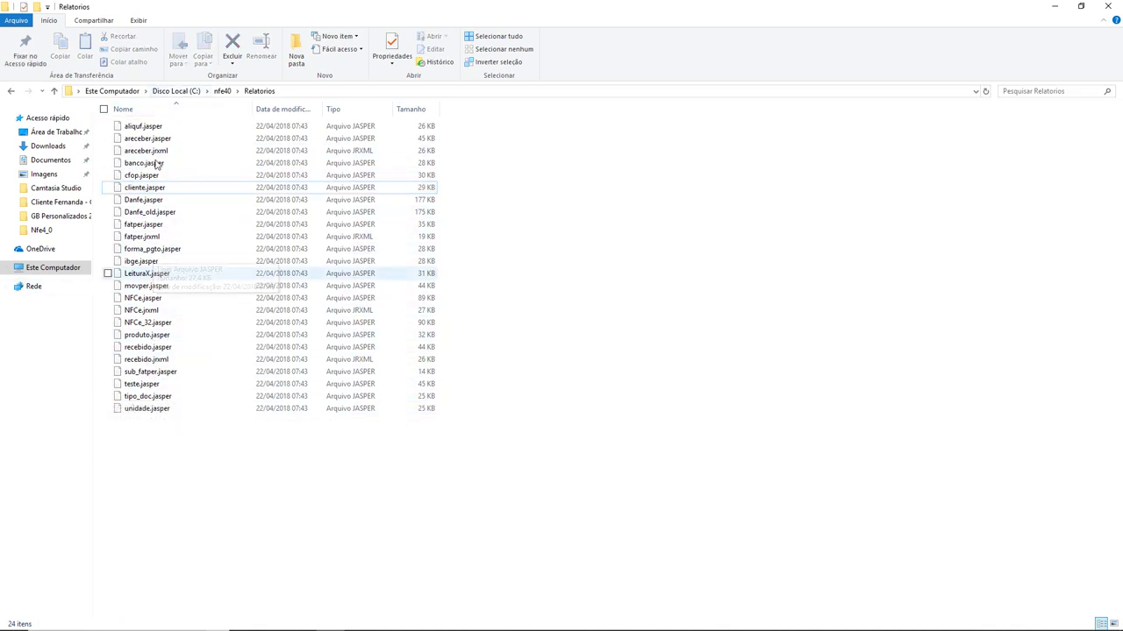
left_click(222, 90)
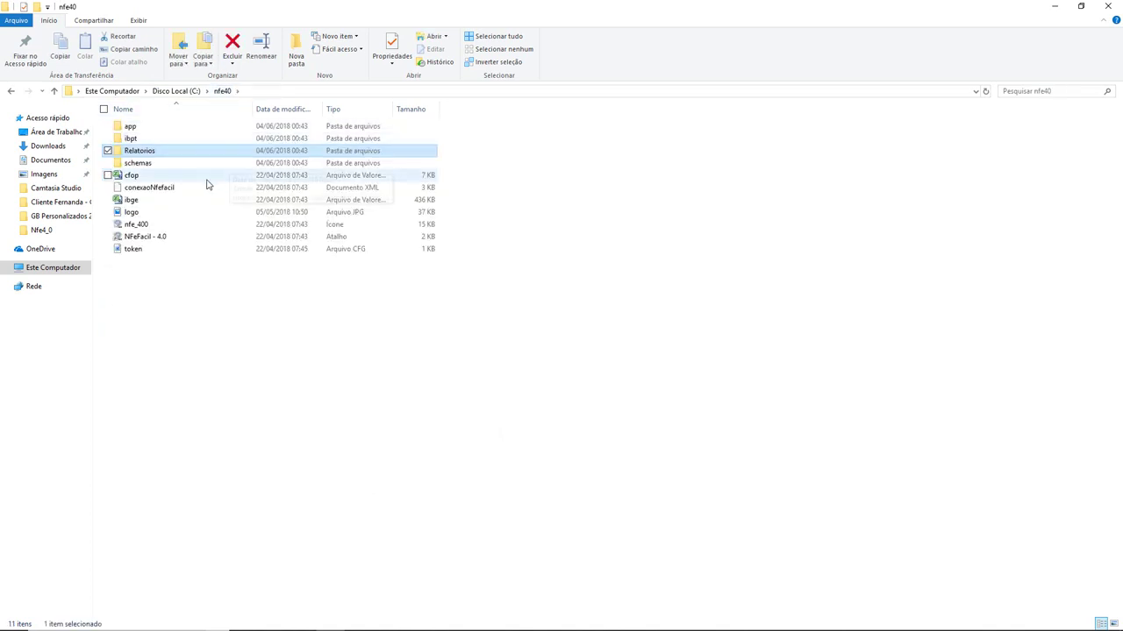
double_click(134, 139)
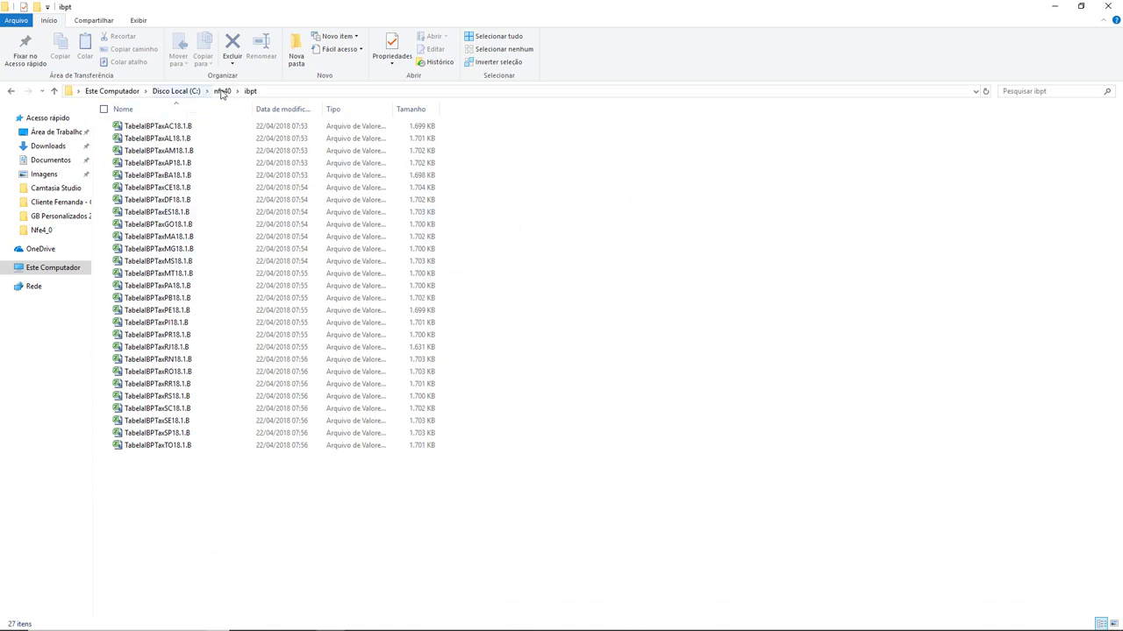
left_click(221, 91)
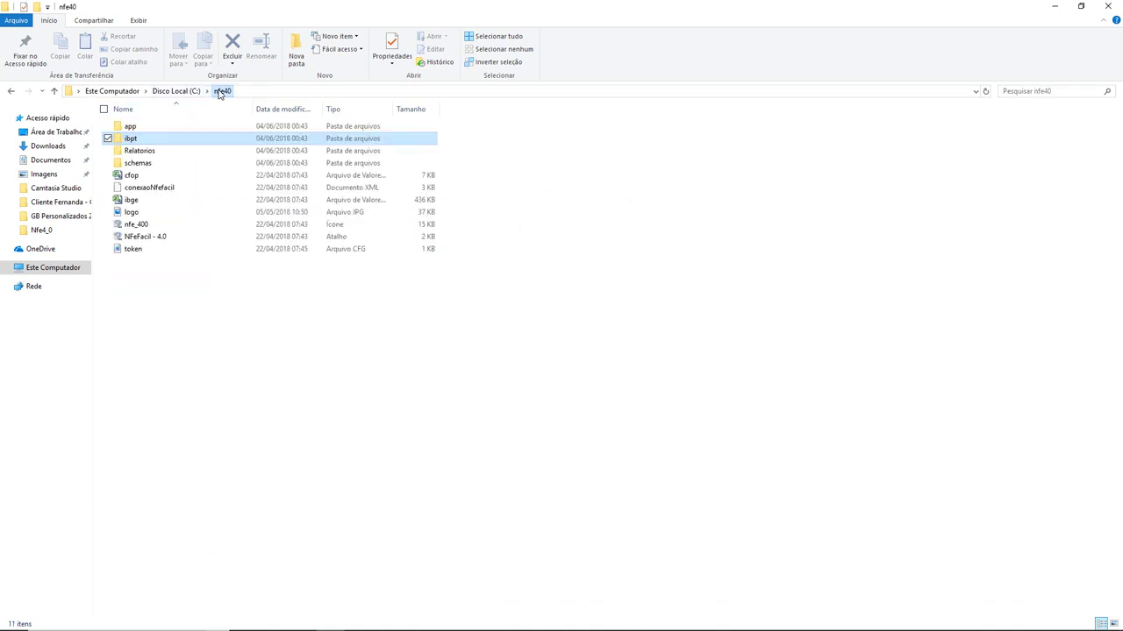
Open the cfop file in Excel, review its rows from first to last and close it
double_click(132, 175)
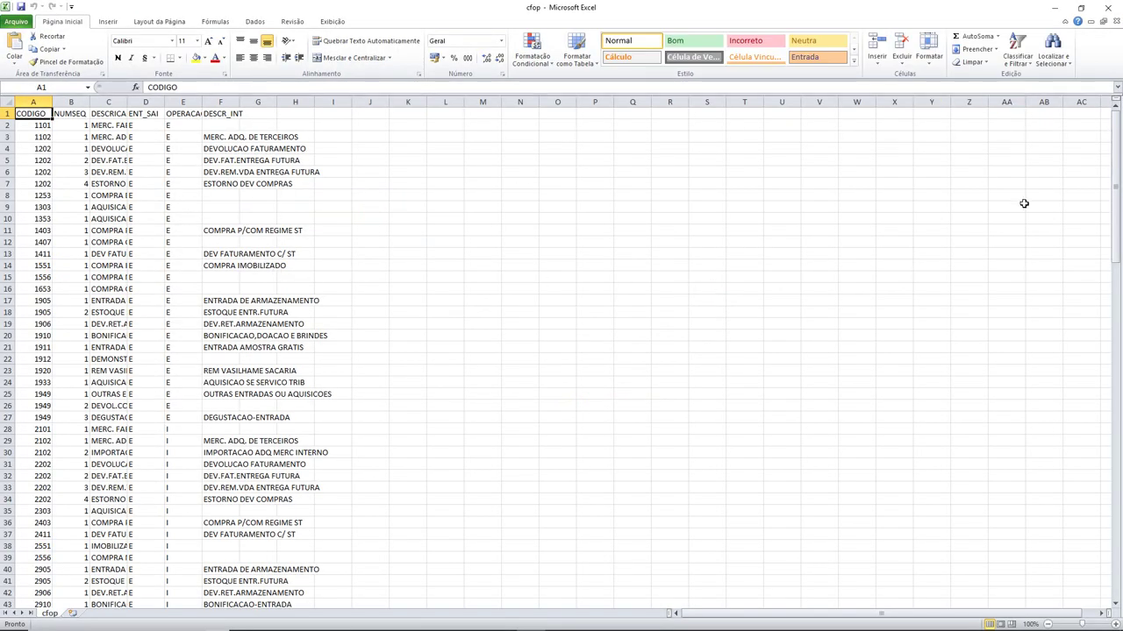
left_click_drag(1117, 174, 1119, 570)
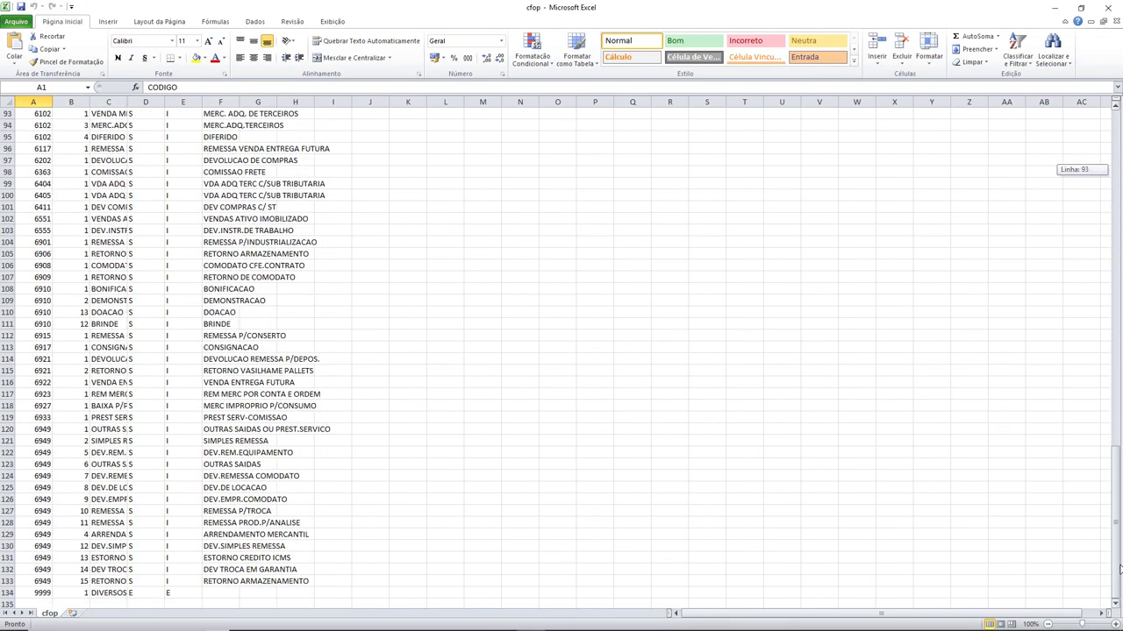
left_click_drag(1119, 513, 1107, 130)
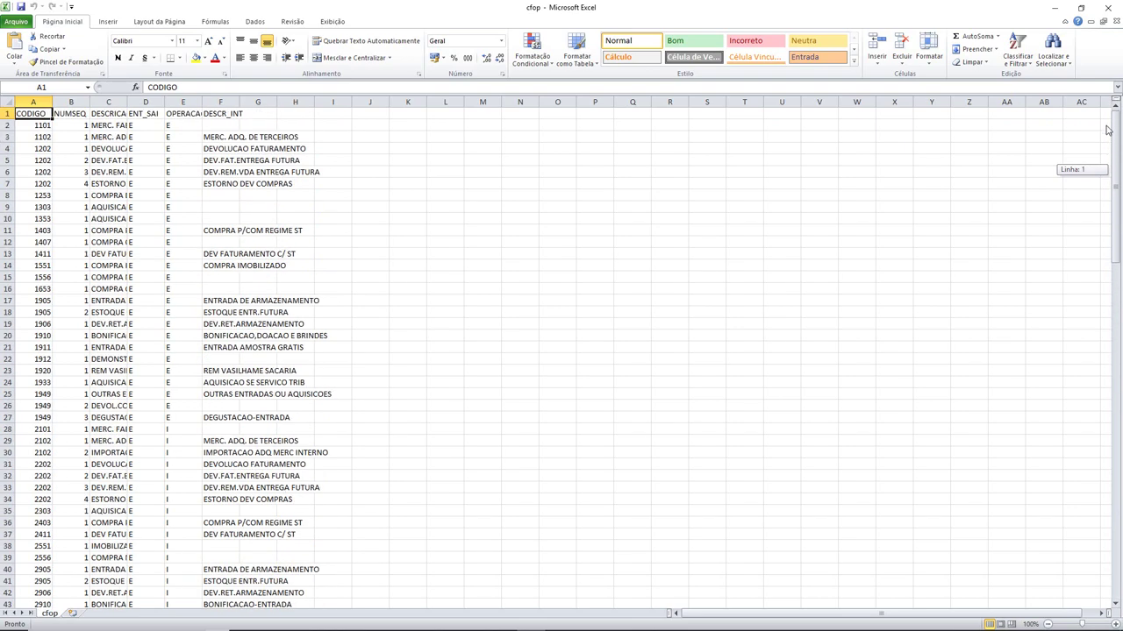
left_click(1108, 7)
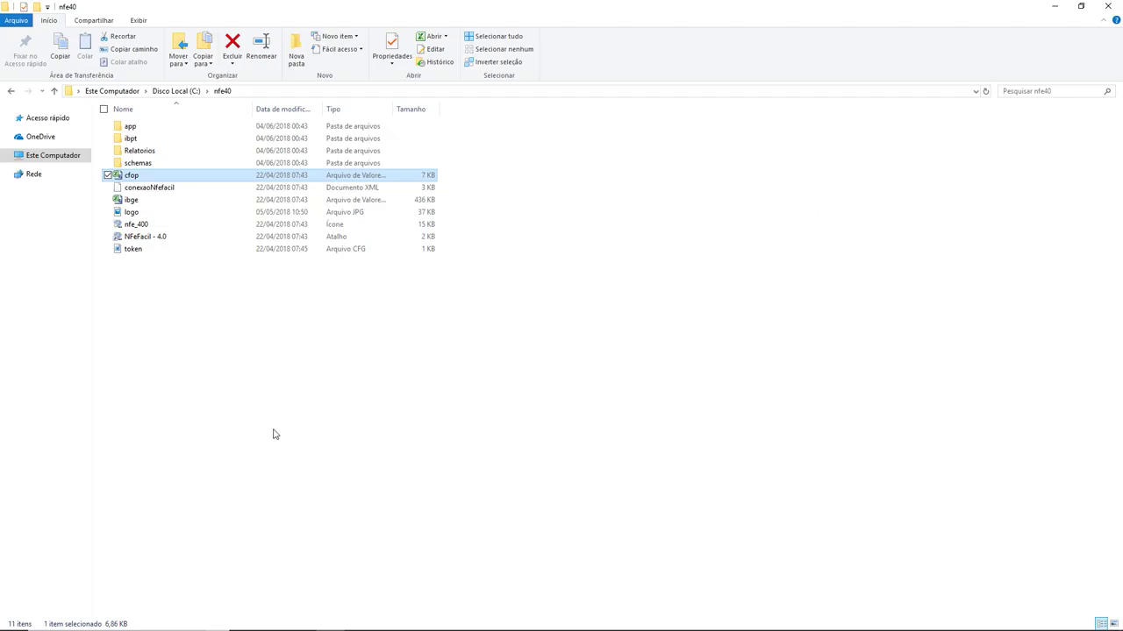
Open the ibge file in Excel, review its municipality rows from first to last, close it and clear the file selection
double_click(136, 200)
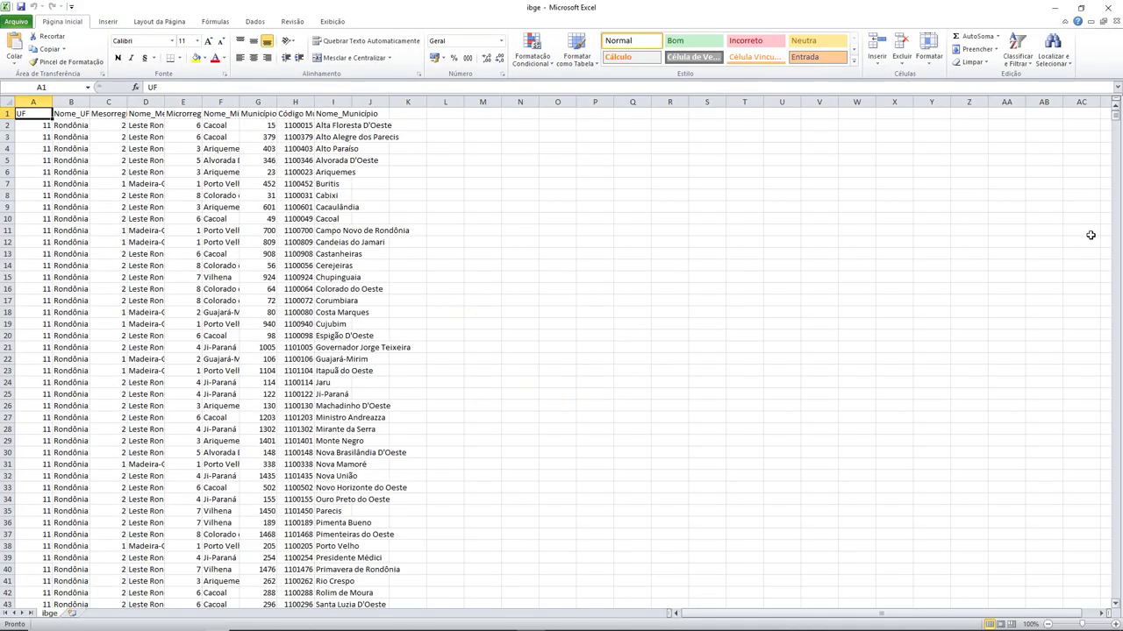
left_click_drag(1117, 123, 1117, 596)
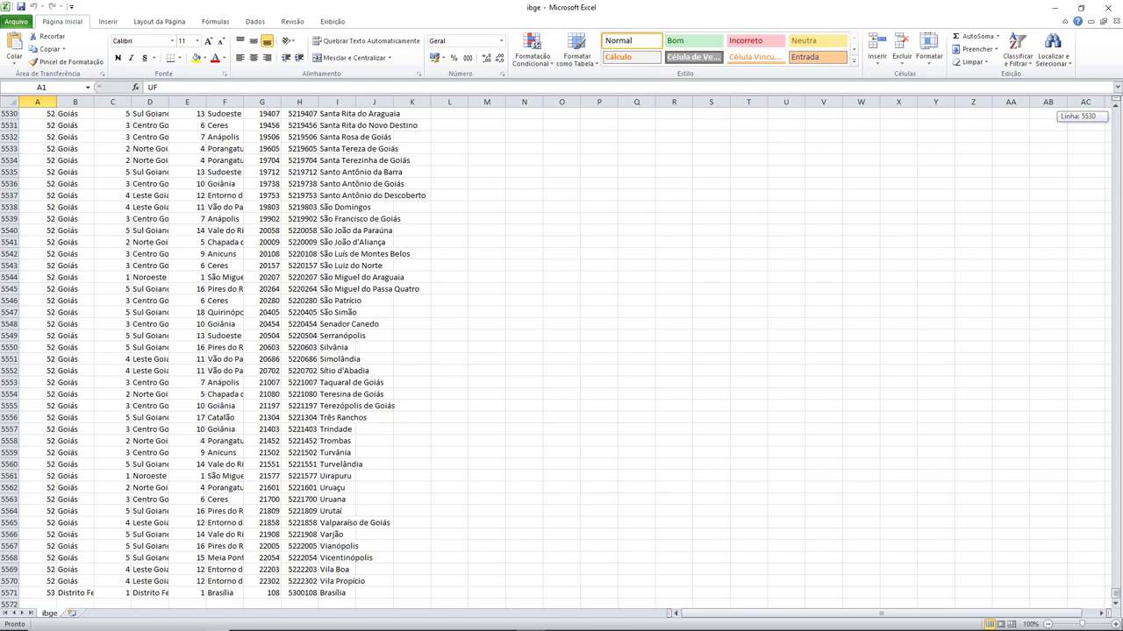
left_click_drag(1114, 595, 1115, 117)
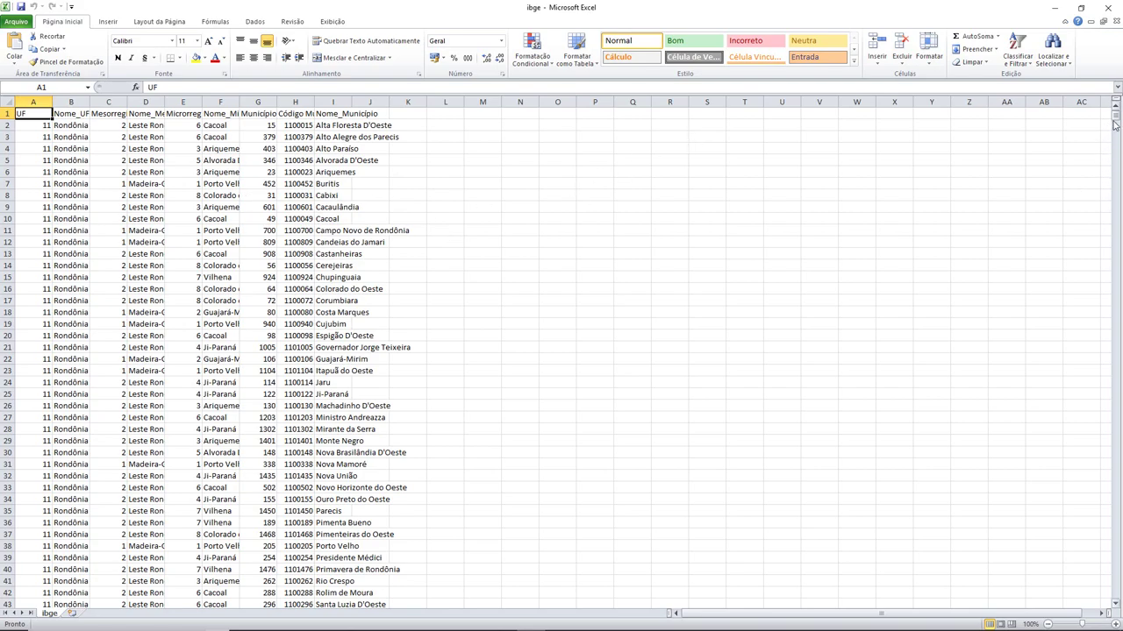
mouse_move(1114, 125)
left_mouse_down()
mouse_move(1113, 350)
mouse_move(1116, 109)
left_mouse_up()
left_click(1108, 7)
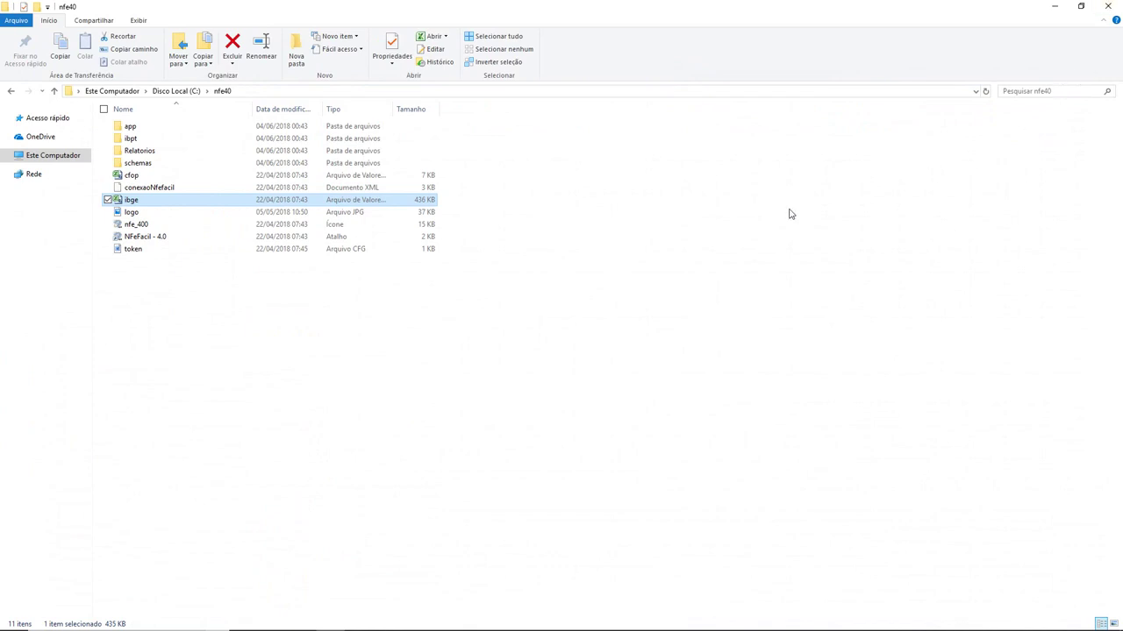
left_click(397, 370)
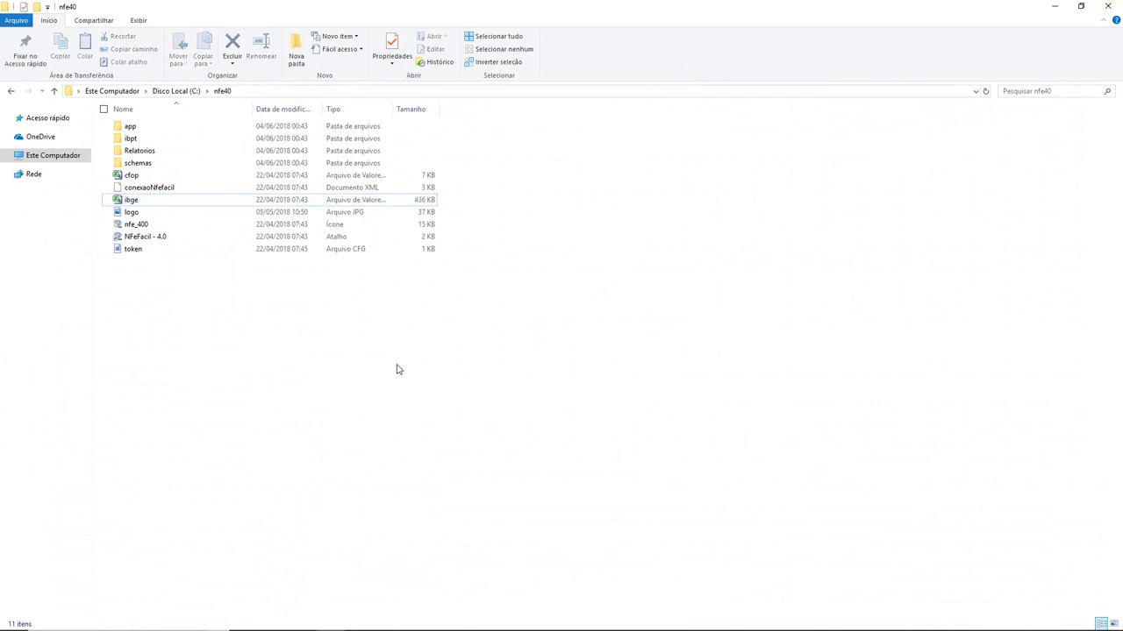
Review the logo image entry and the other extracted items in the nfe40 folder, leaving nothing selected
left_click(131, 216)
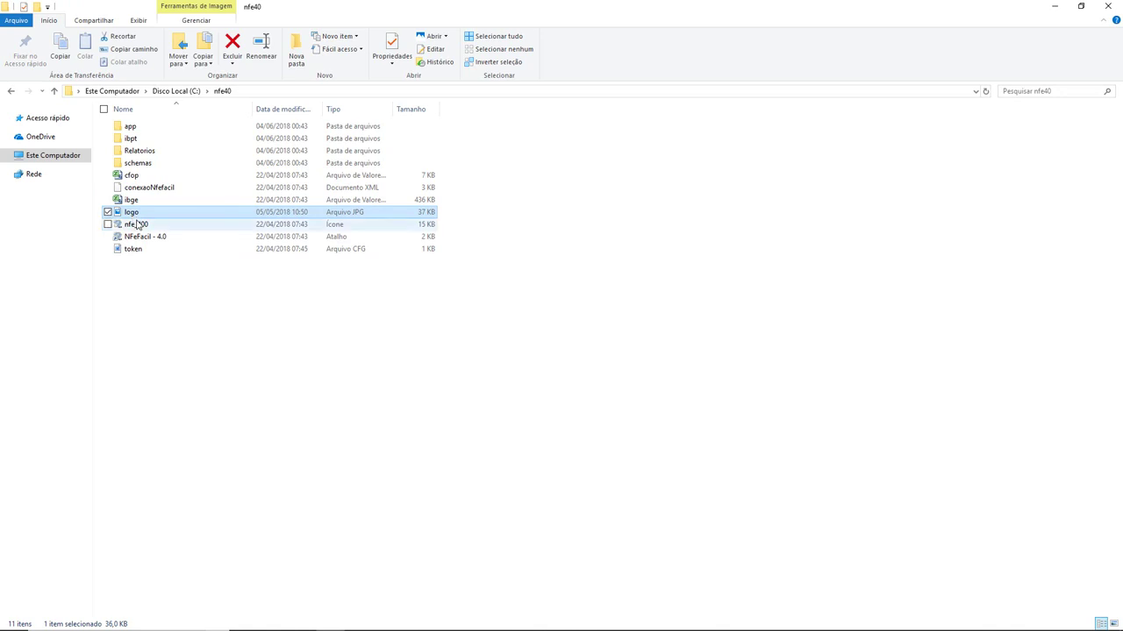
left_click(204, 309)
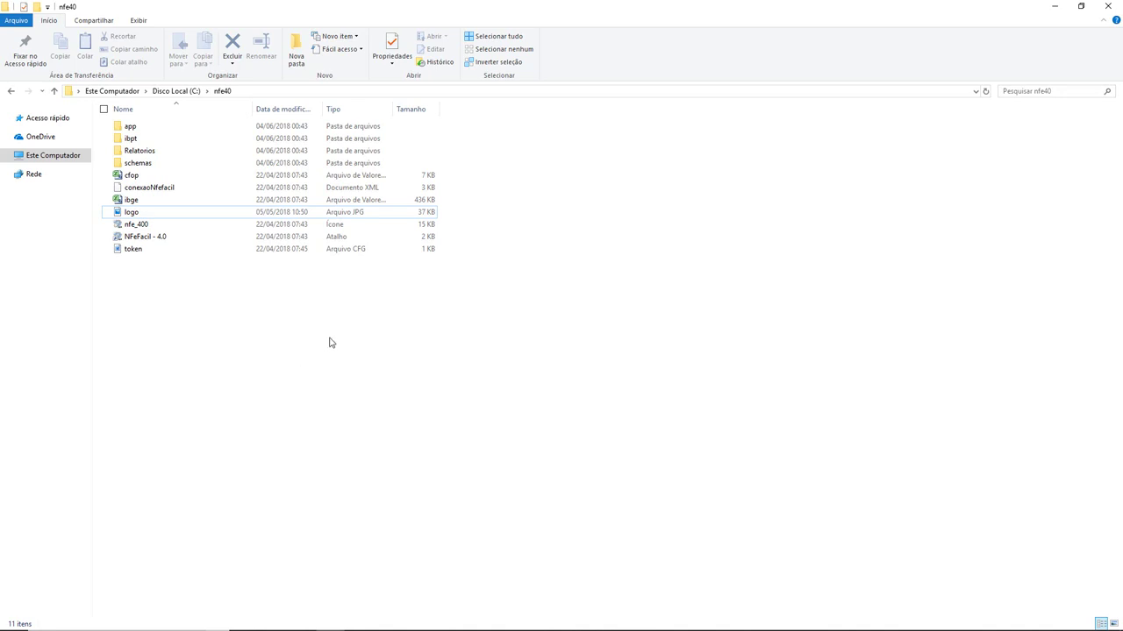
left_click_drag(570, 350, 68, 118)
left_click(316, 485)
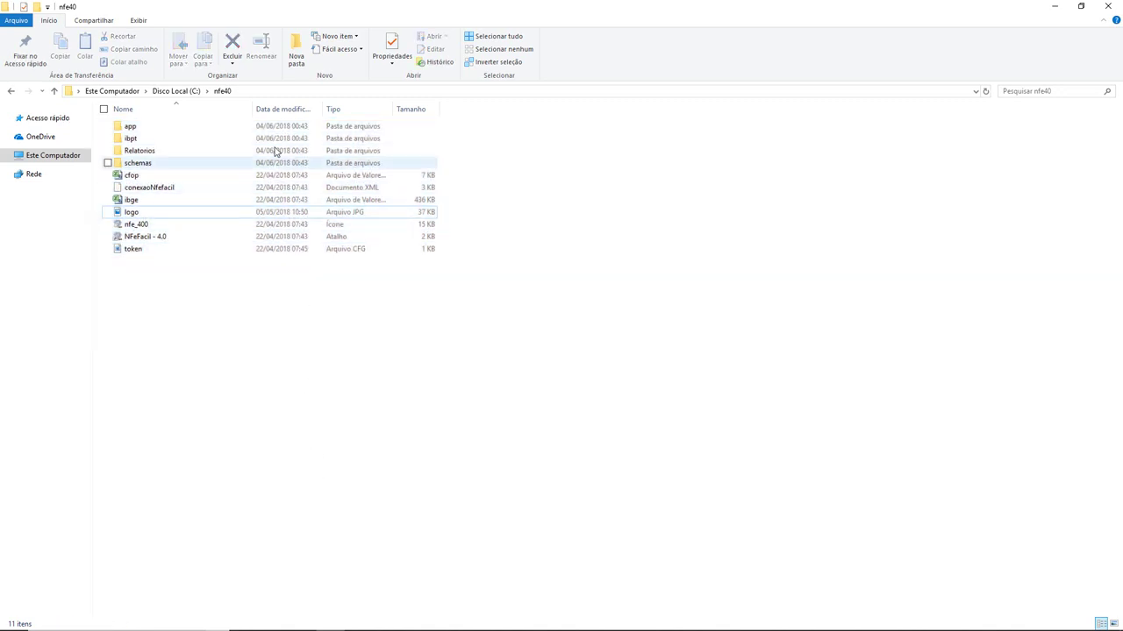